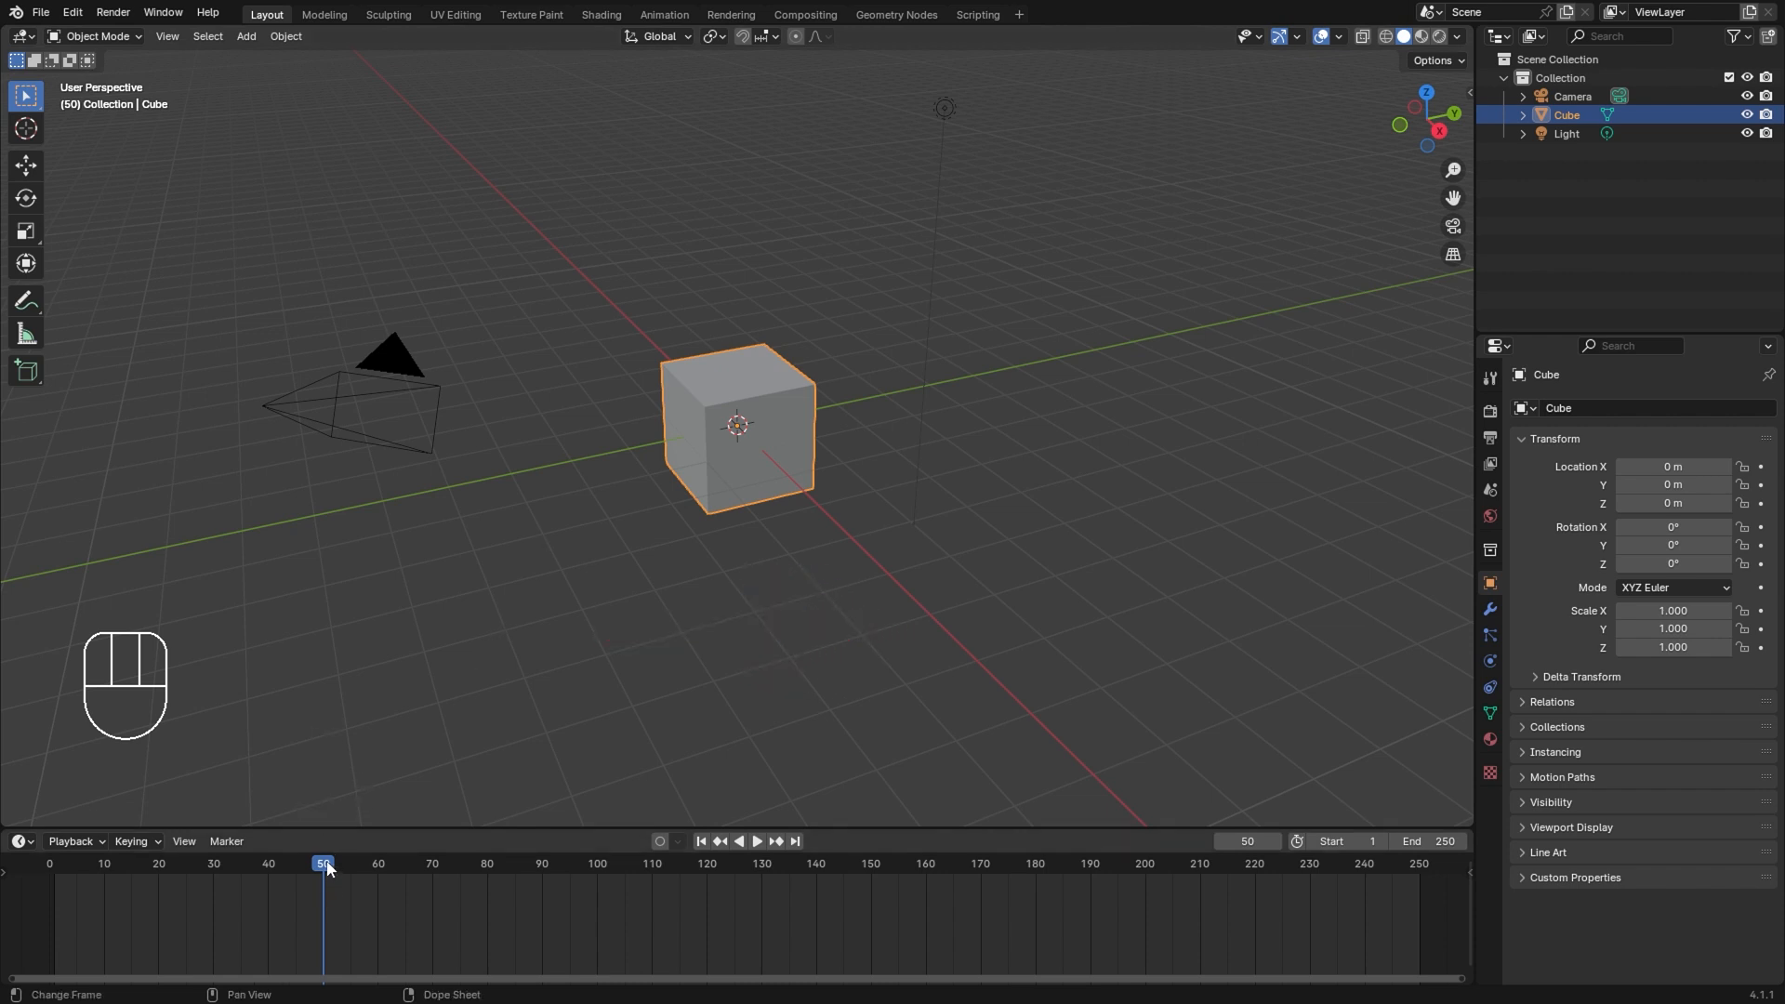
Step: Move the cube freely at frame 50, then return to frame 1 and move it to the other side of the scene
key(g)
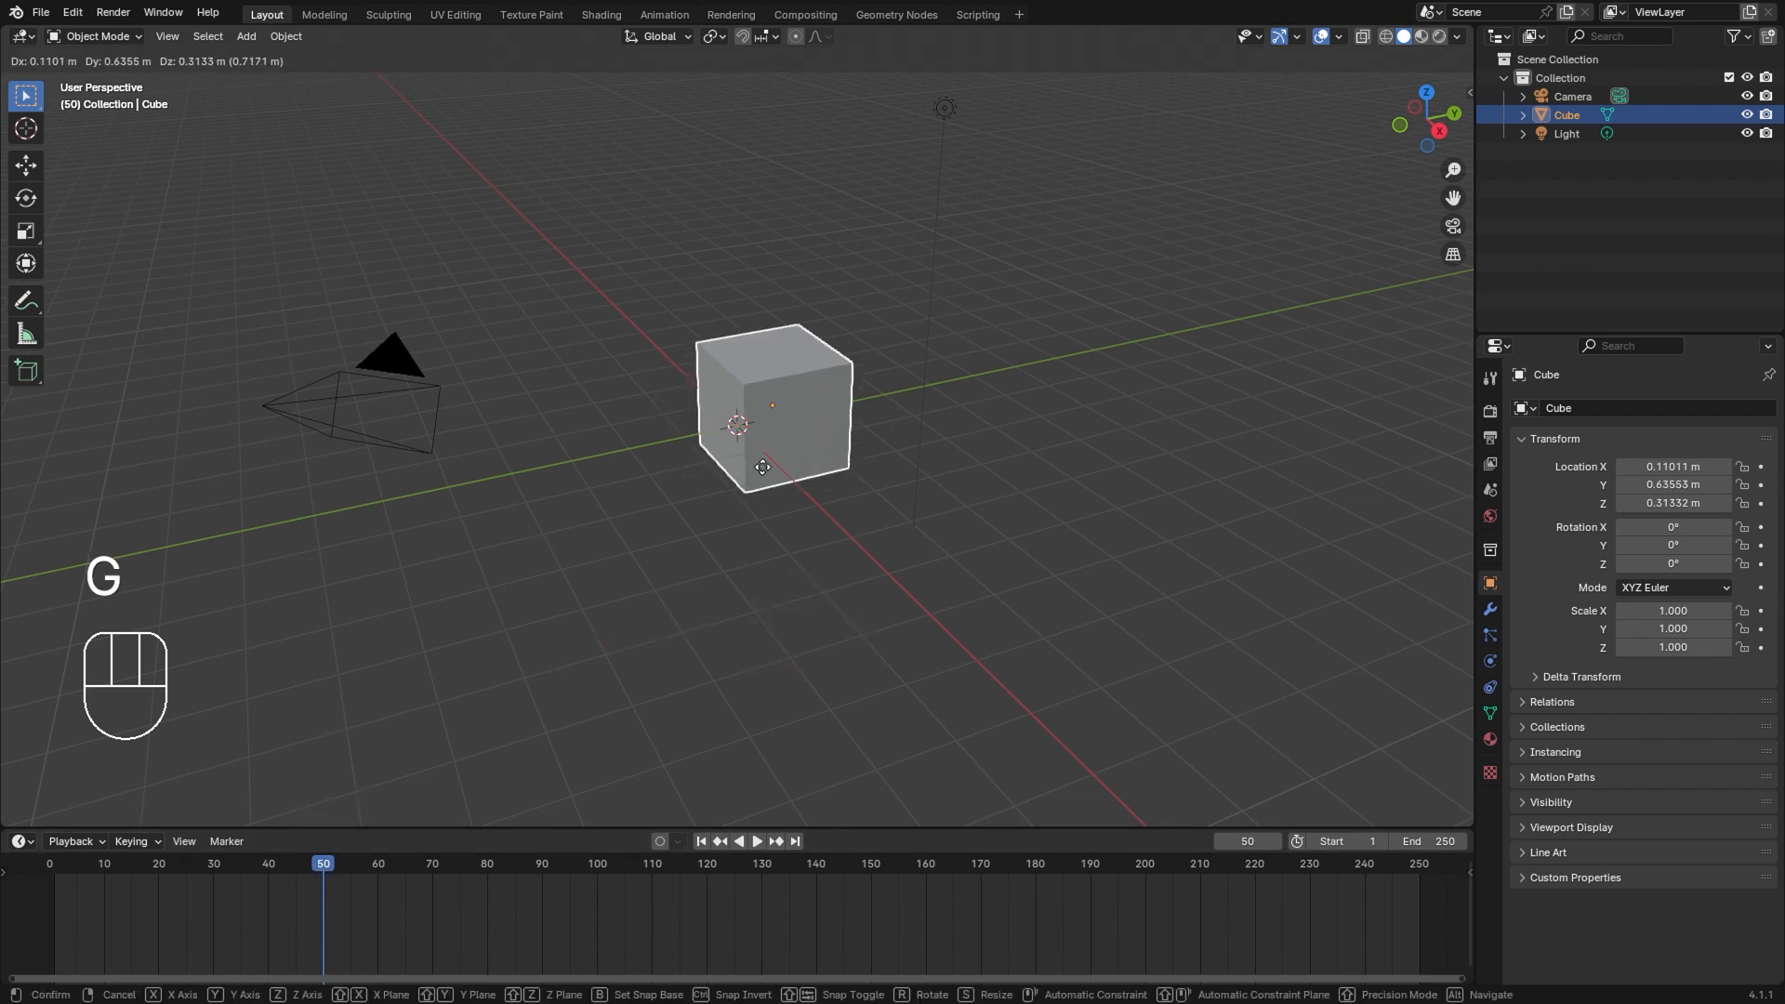
click(1203, 455)
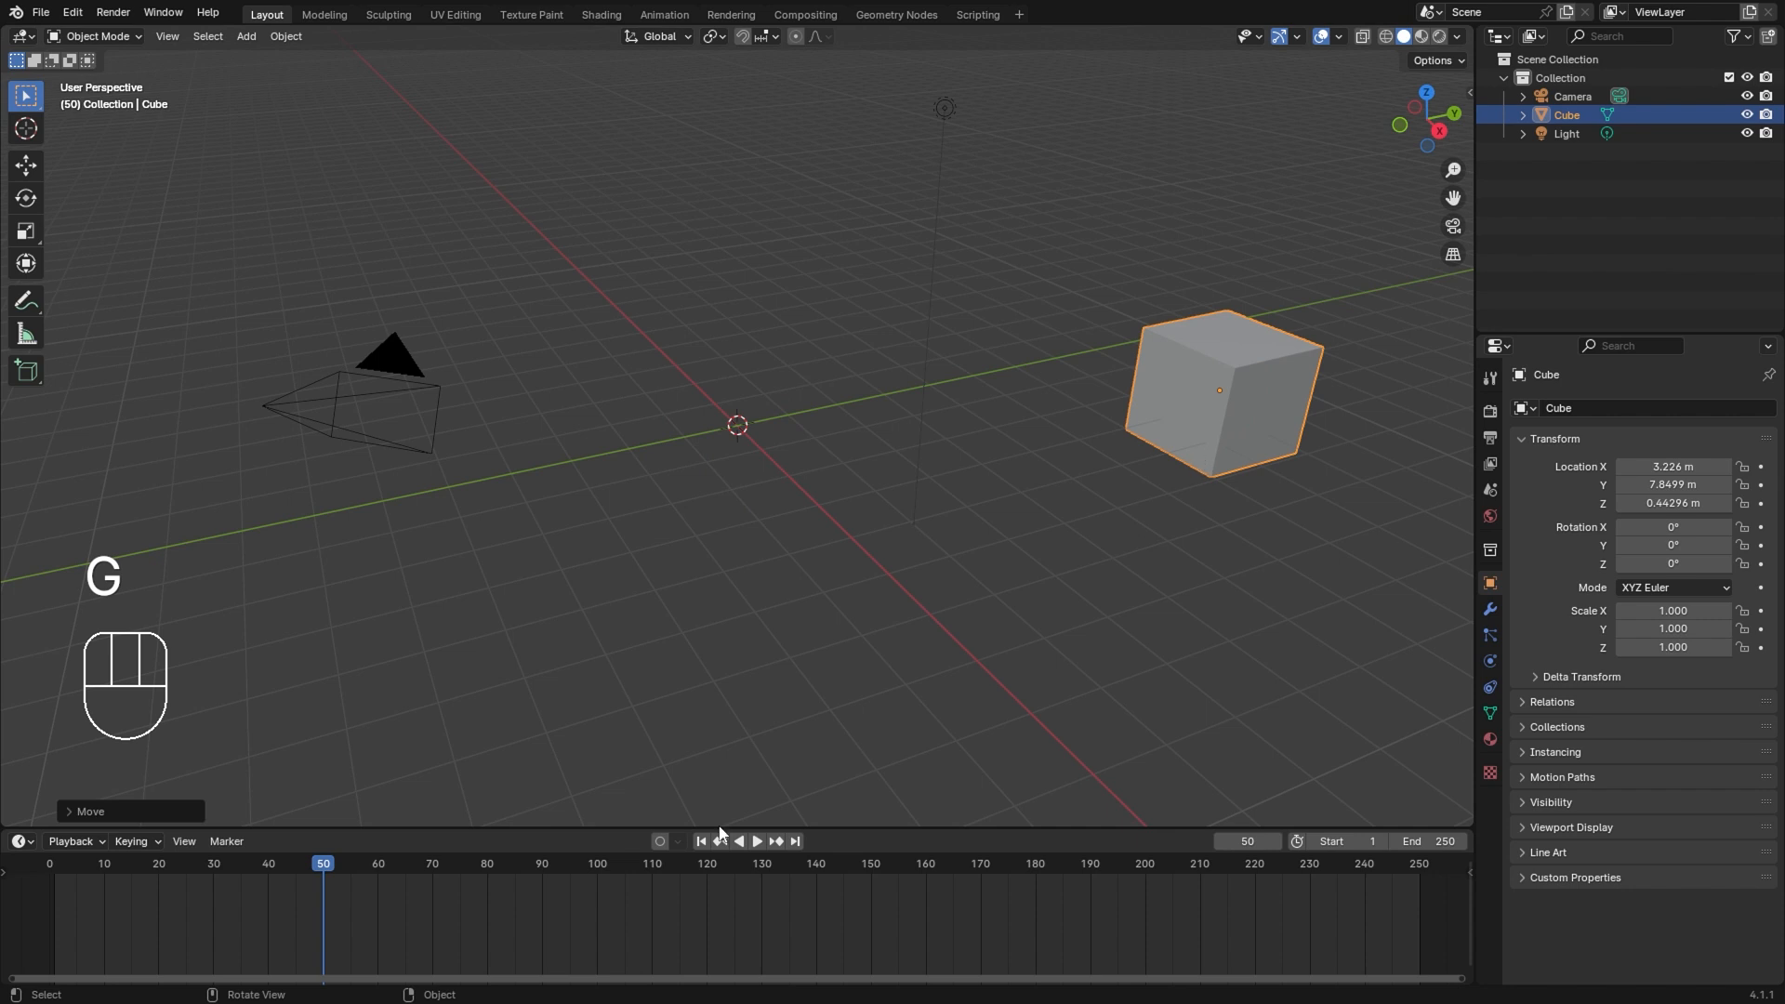
click(56, 867)
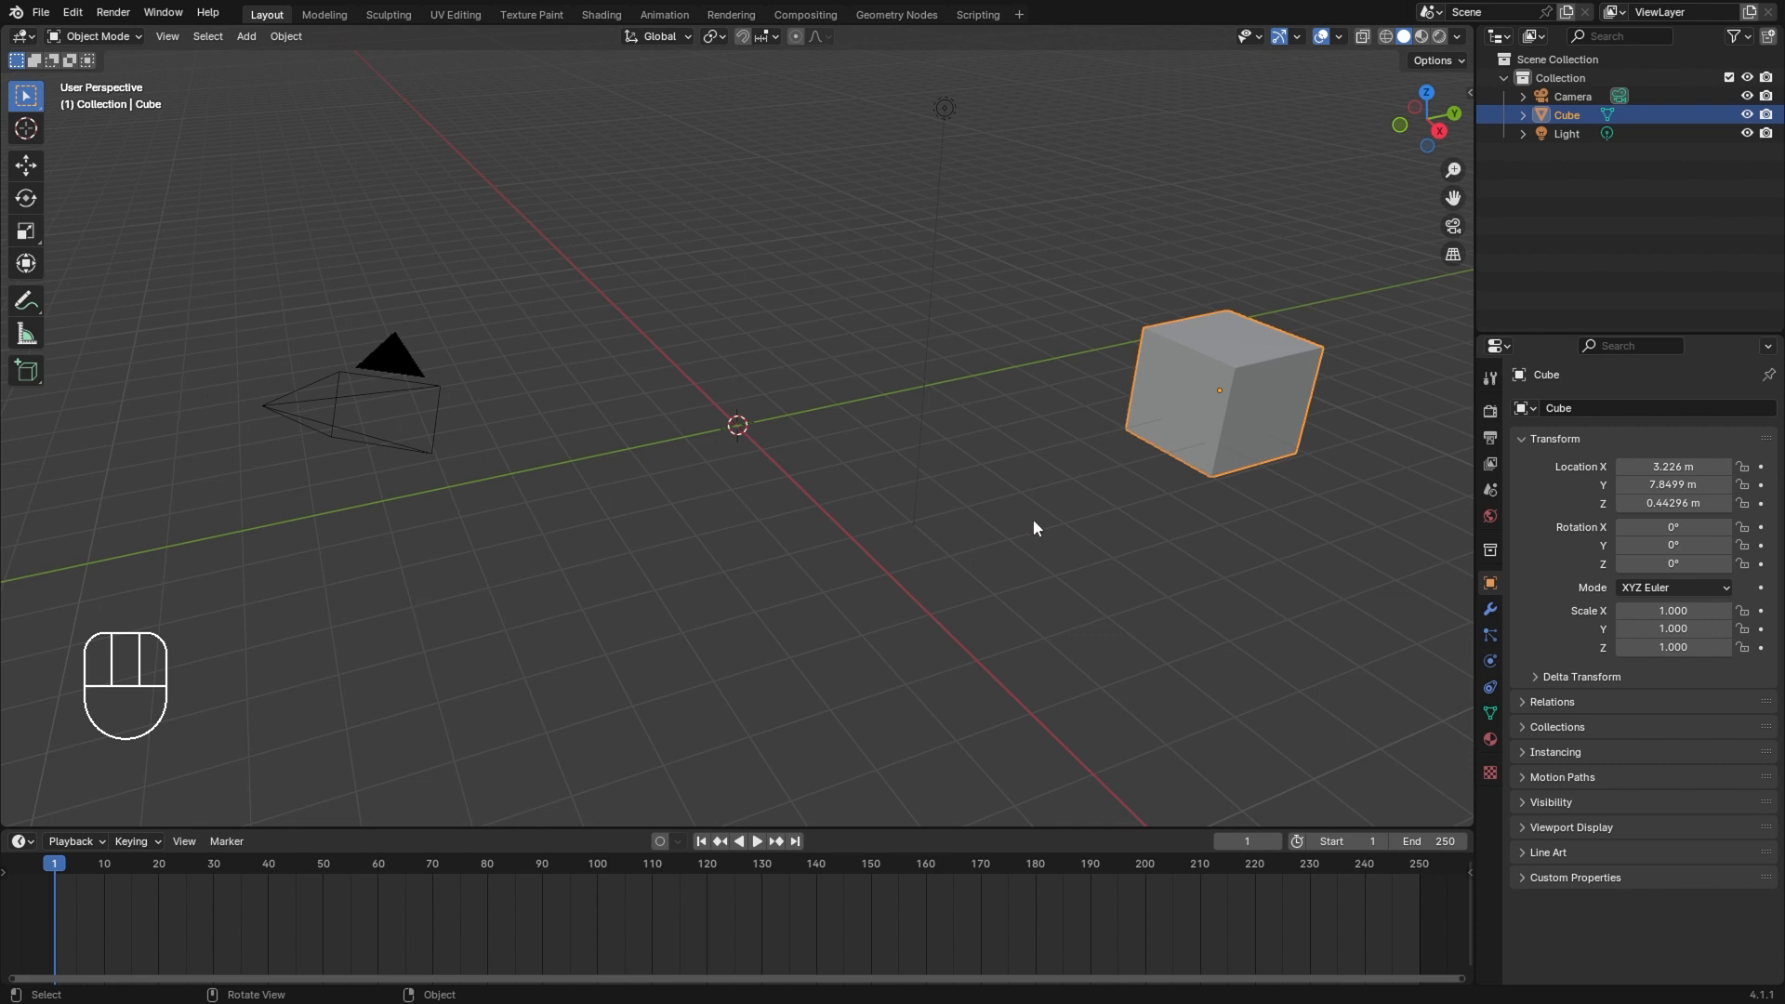
key(g)
click(622, 480)
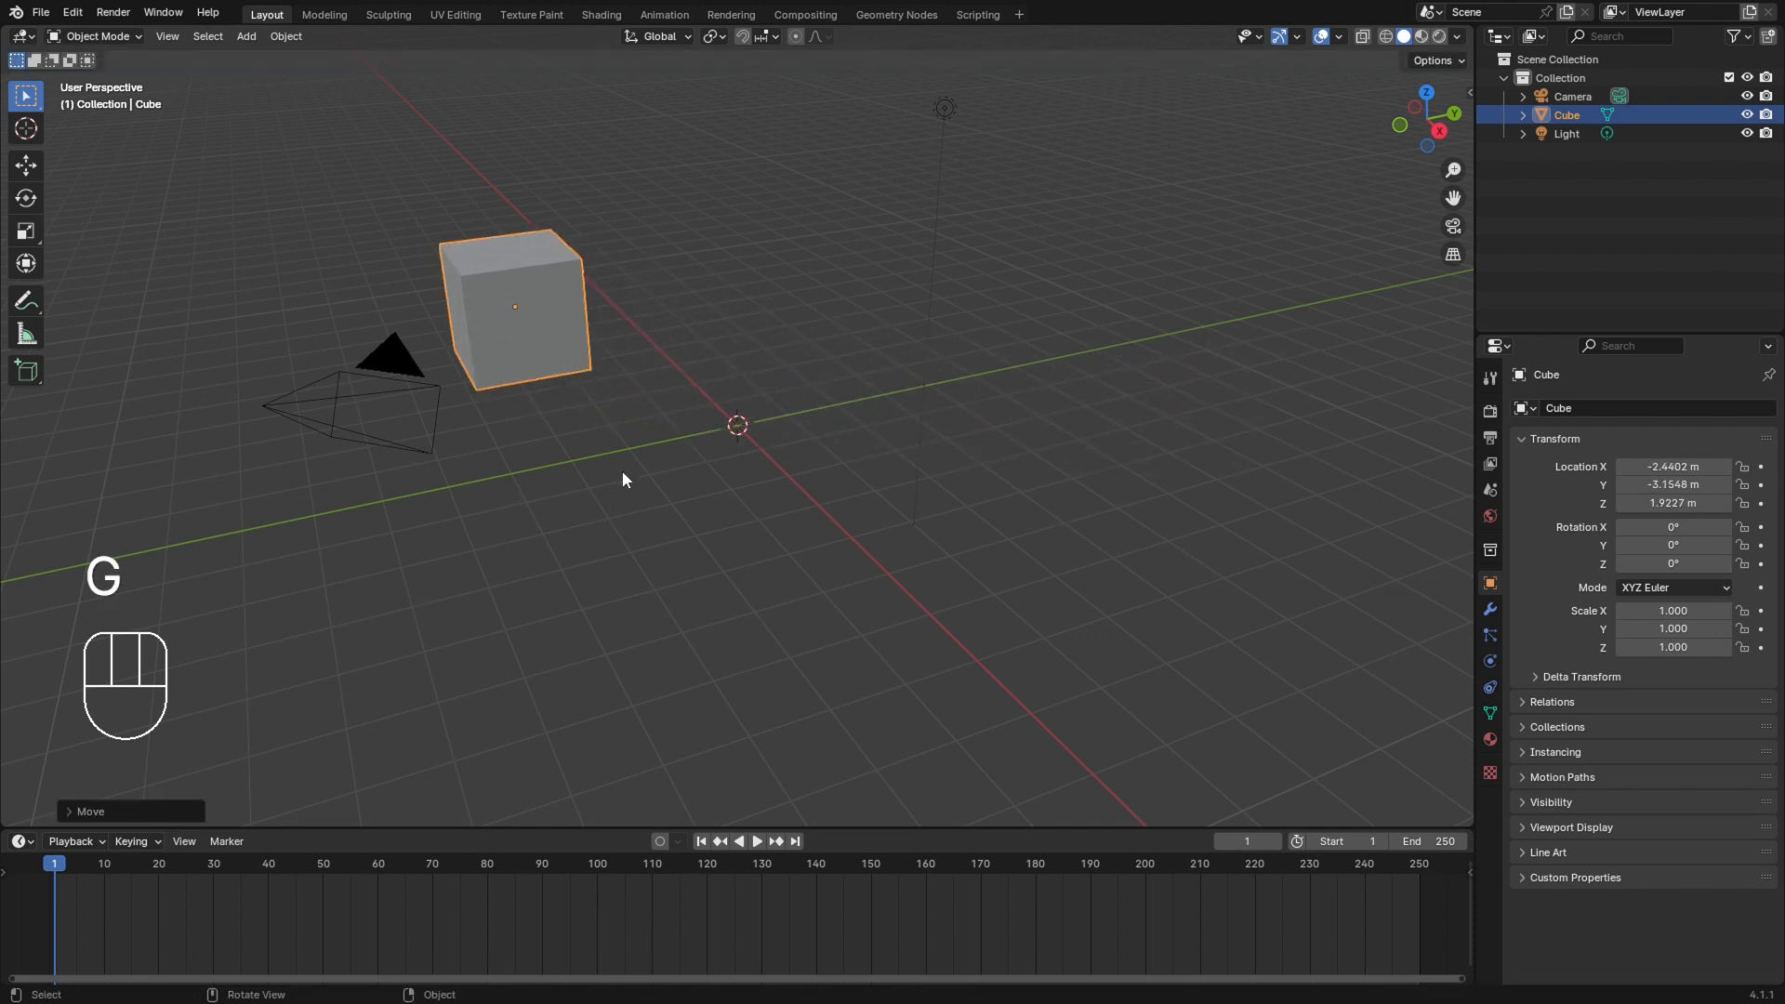
Step: Rotate the cube freely at frame 1 to about 53°, -34°, 16° and scale it up to about 1.82
key(r)
key(s)
click(868, 487)
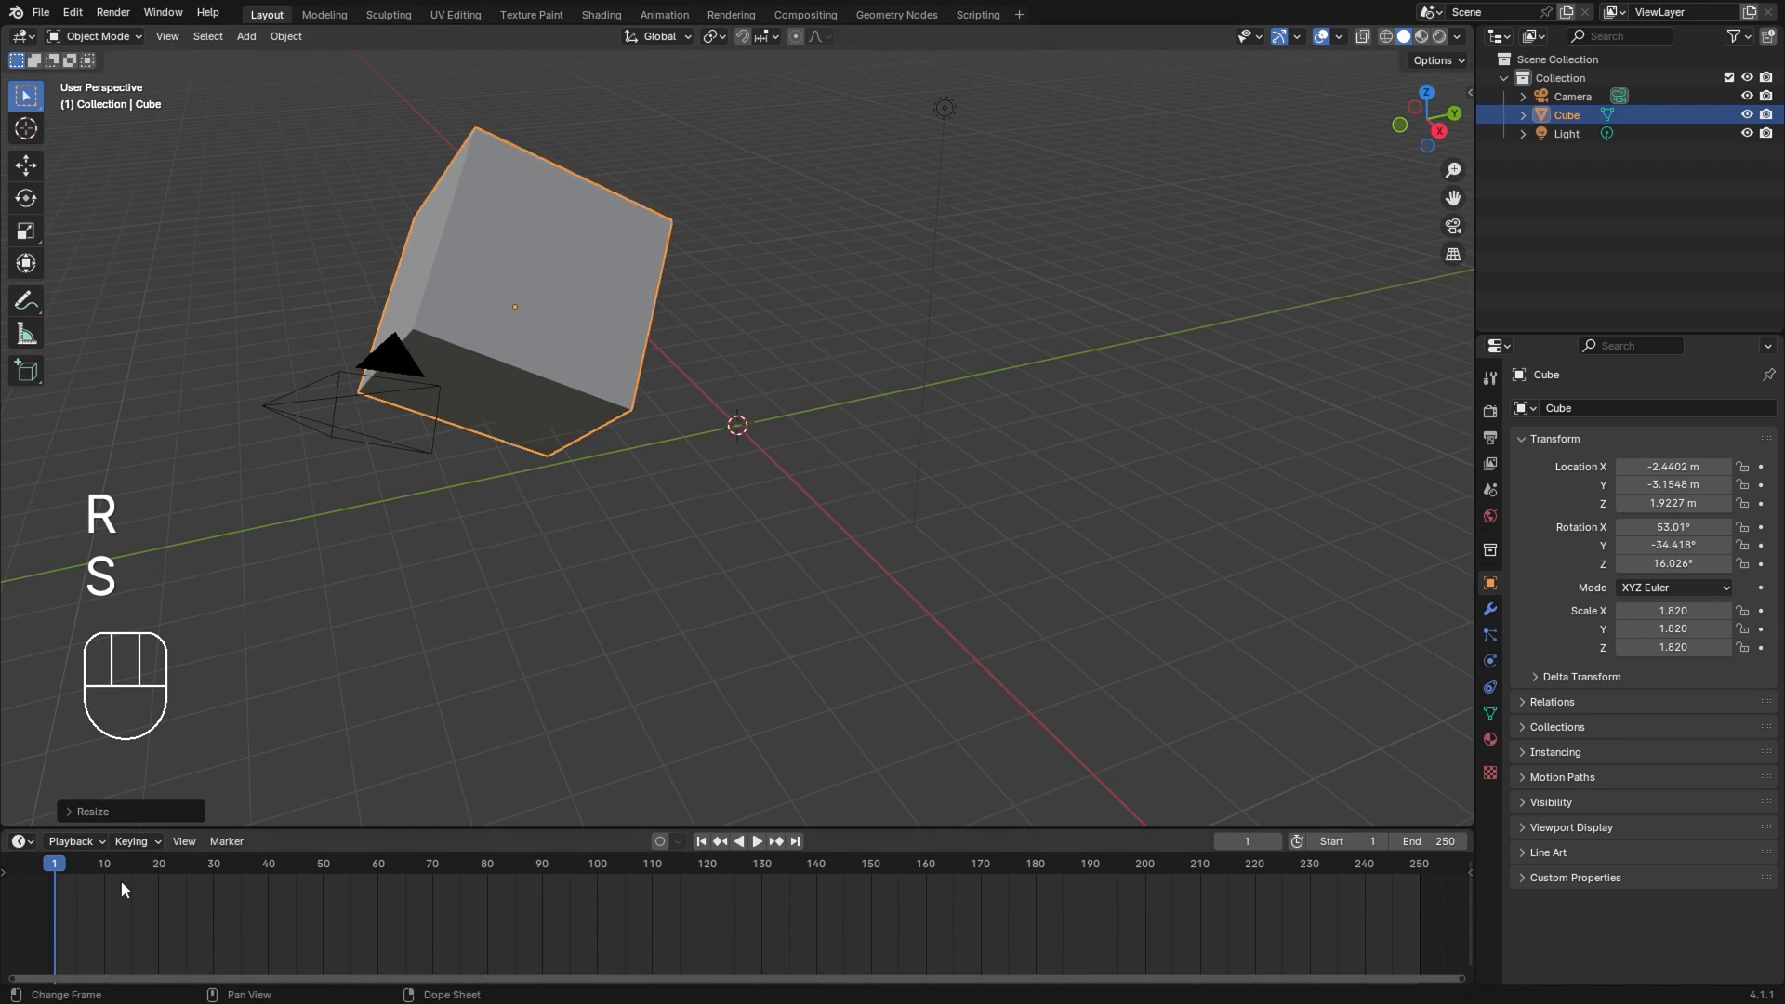
Step: At frame 29, move the cube, scale it to about 1.105 and rotate it to about -2.3°, 1°, -1.3°
drag(121, 889, 207, 873)
key(g)
click(1183, 571)
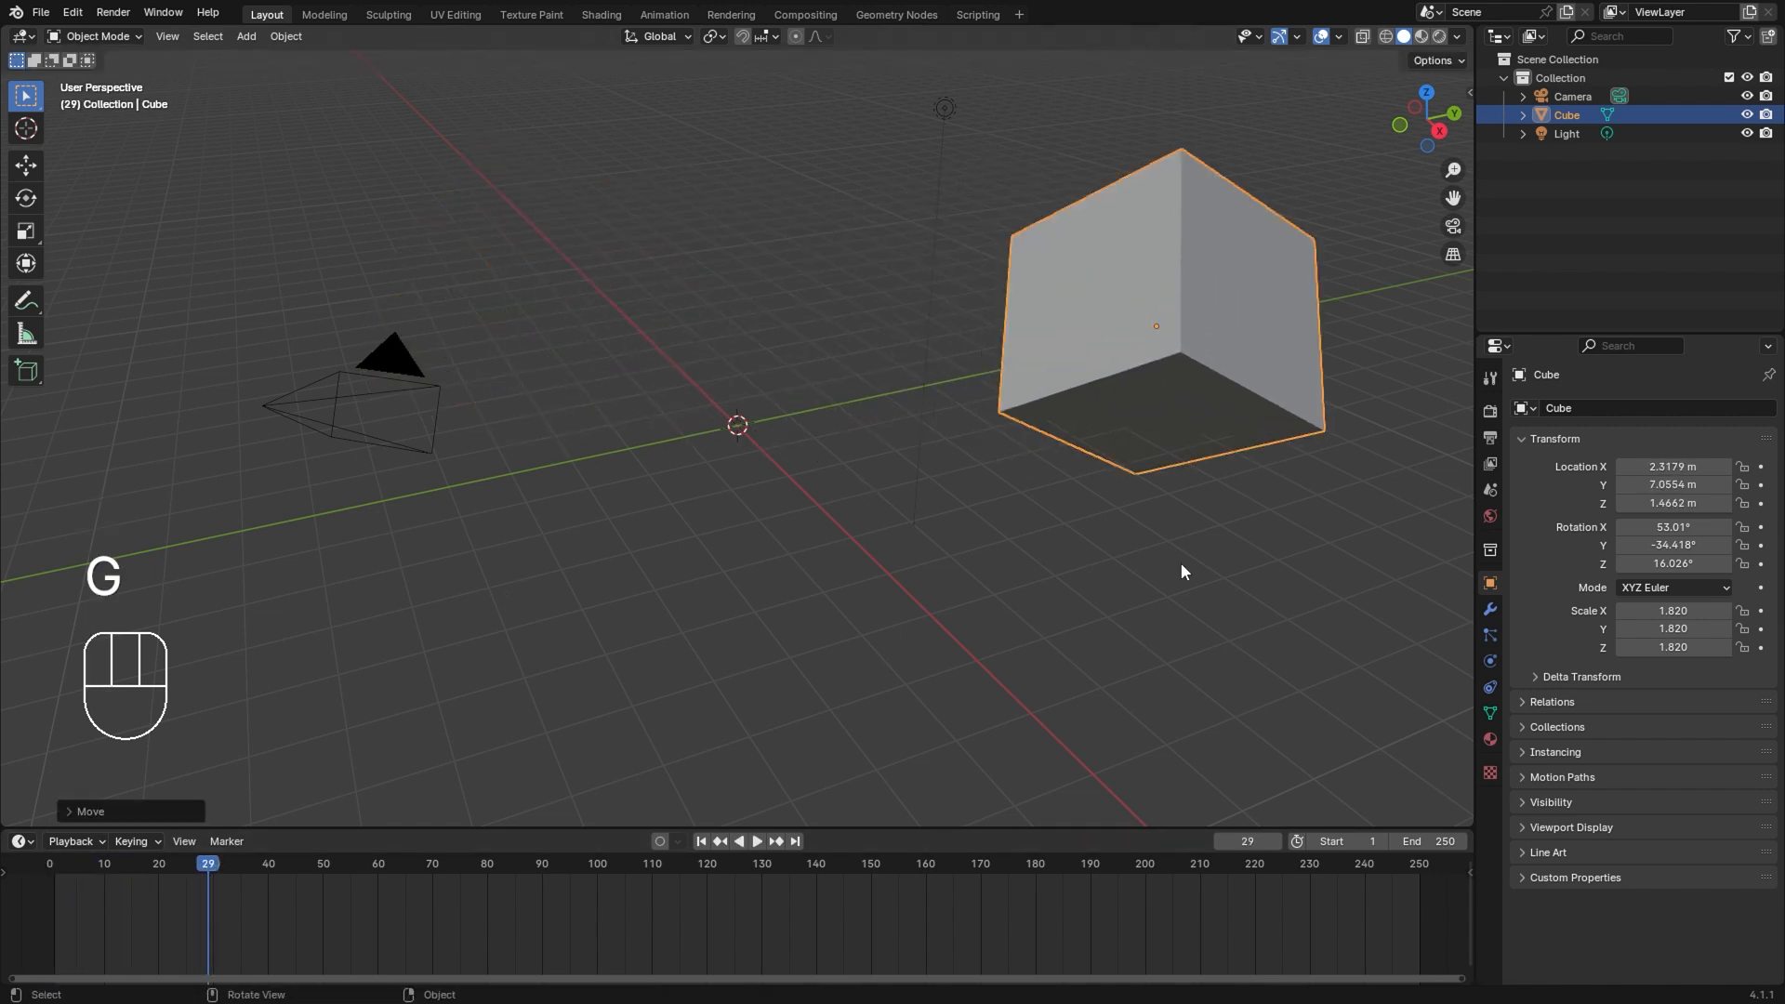
key(s)
key(r)
click(701, 638)
Step: Scrub the timeline and move the cube to about X 0.98 m, Y -1.65 m, Z -3.13 m
click(228, 865)
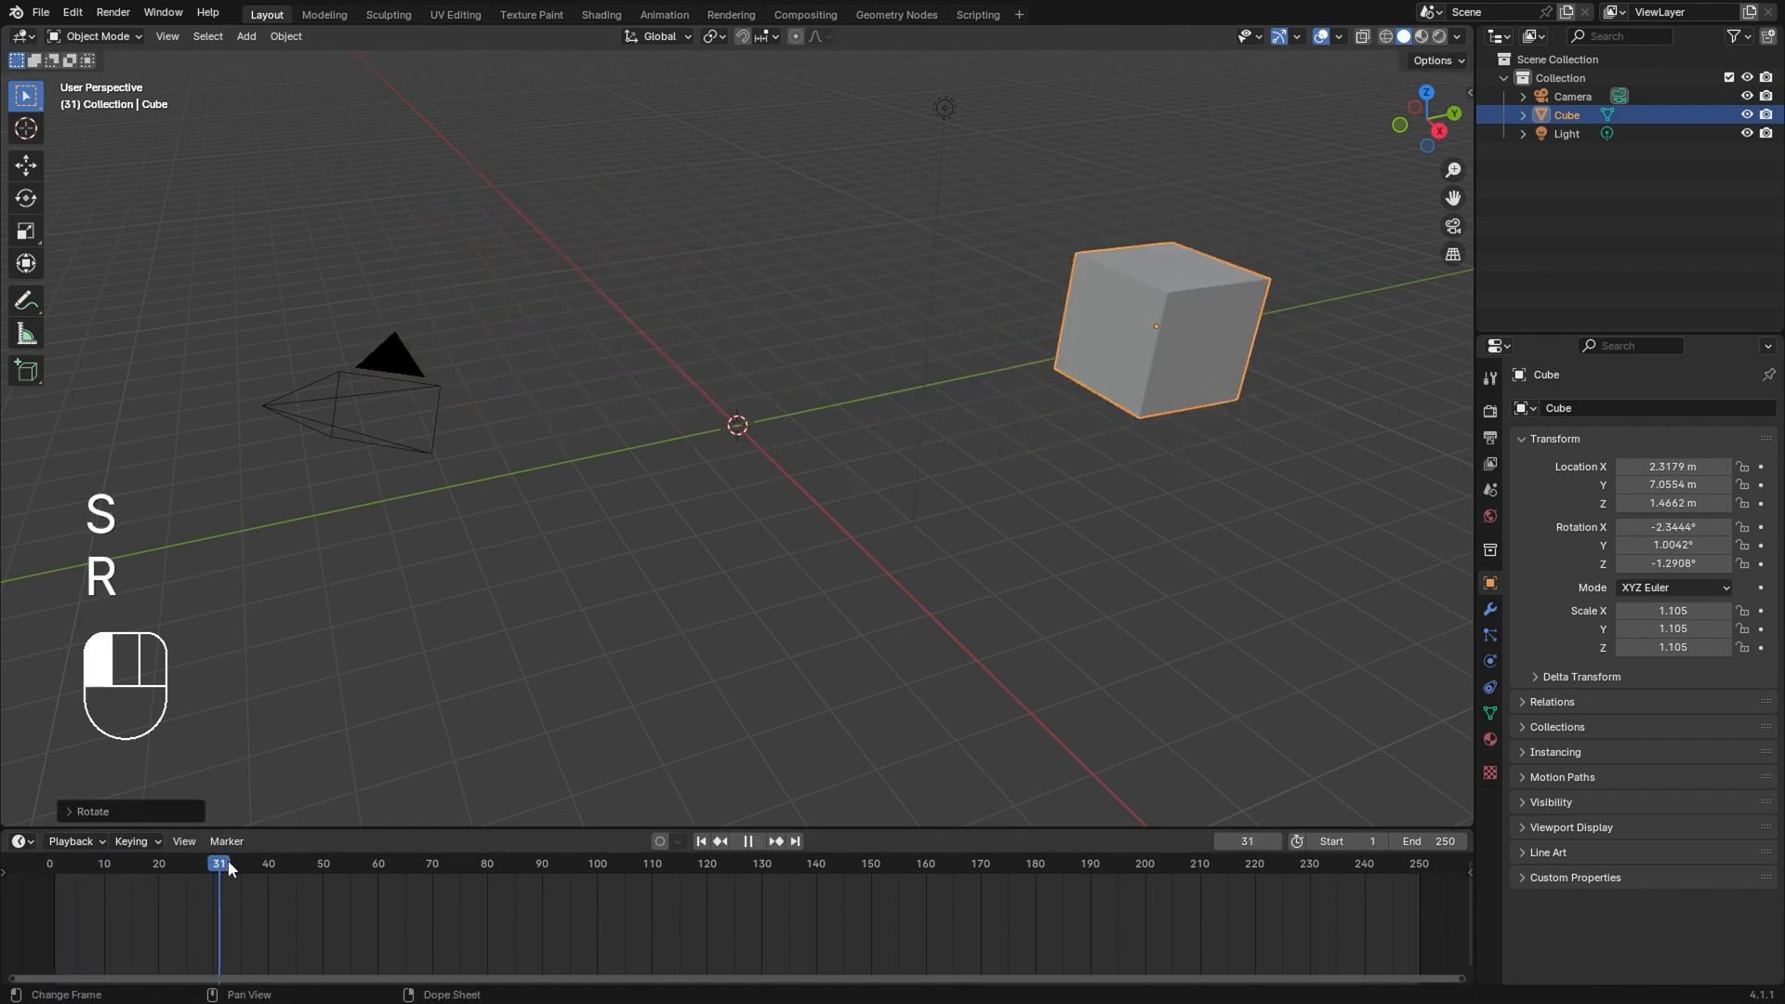
drag(228, 869, 422, 869)
key(g)
click(394, 159)
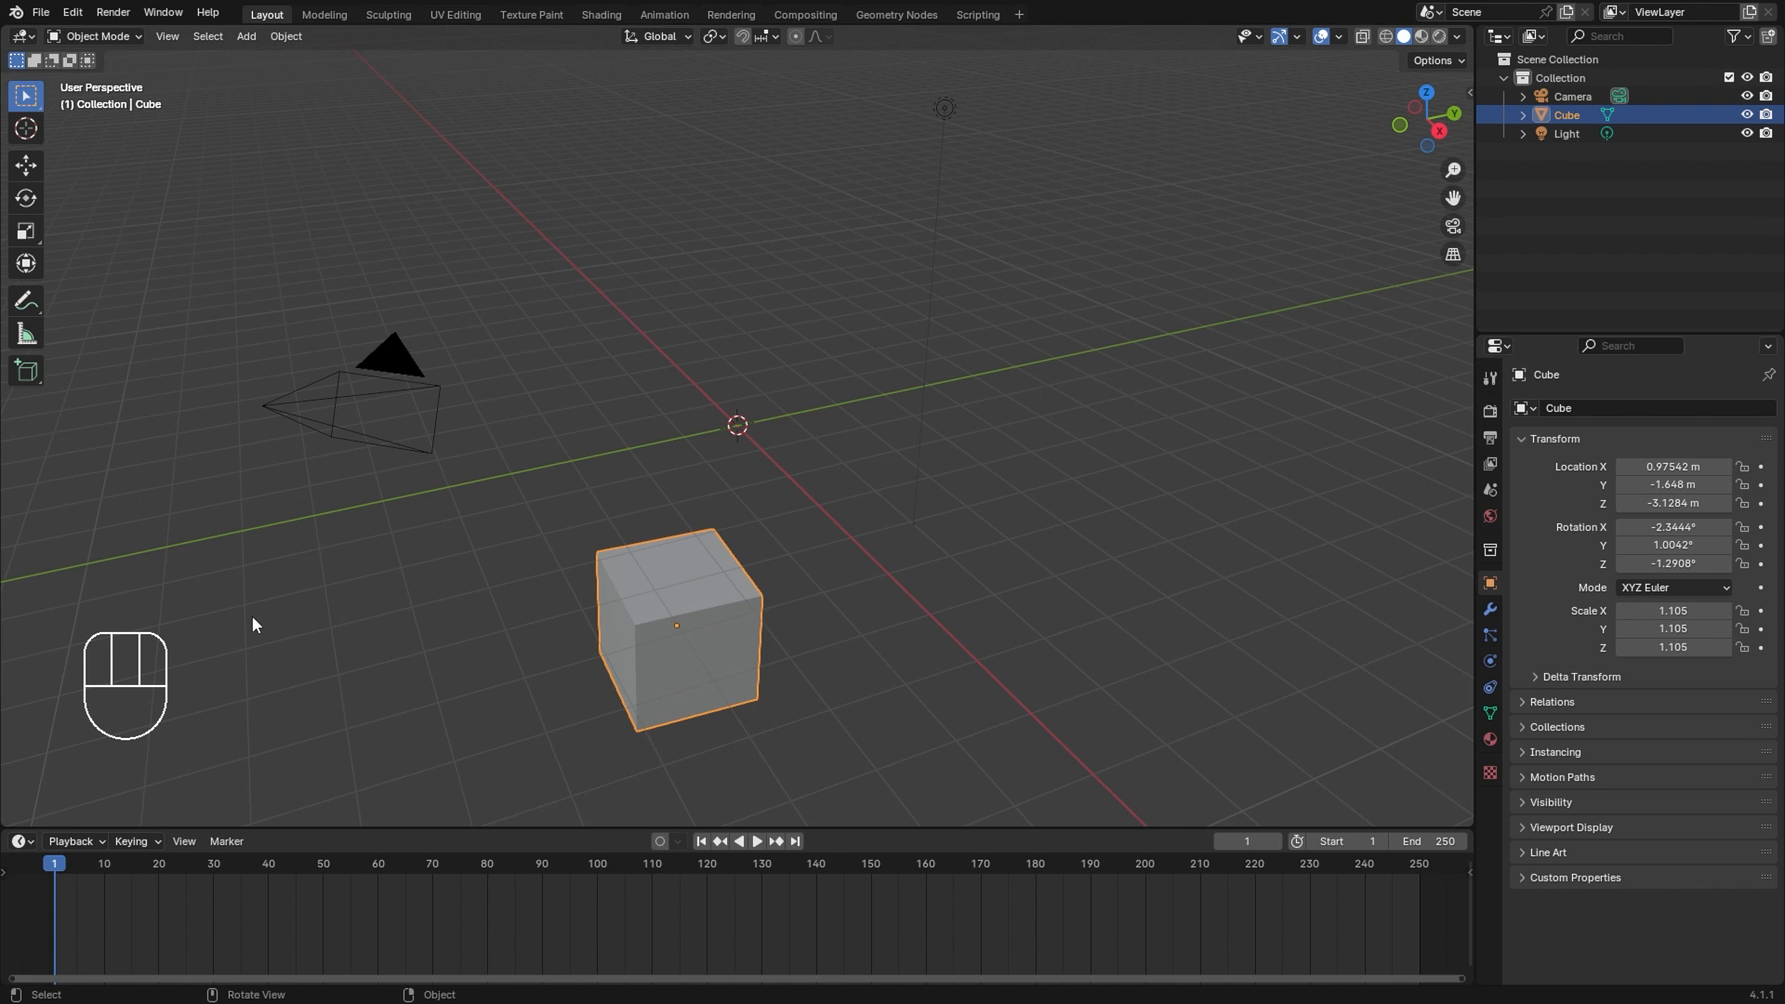
Step: Insert a keyframe for the cube's location, rotation and scale at frame 1, keying all channels
key(i)
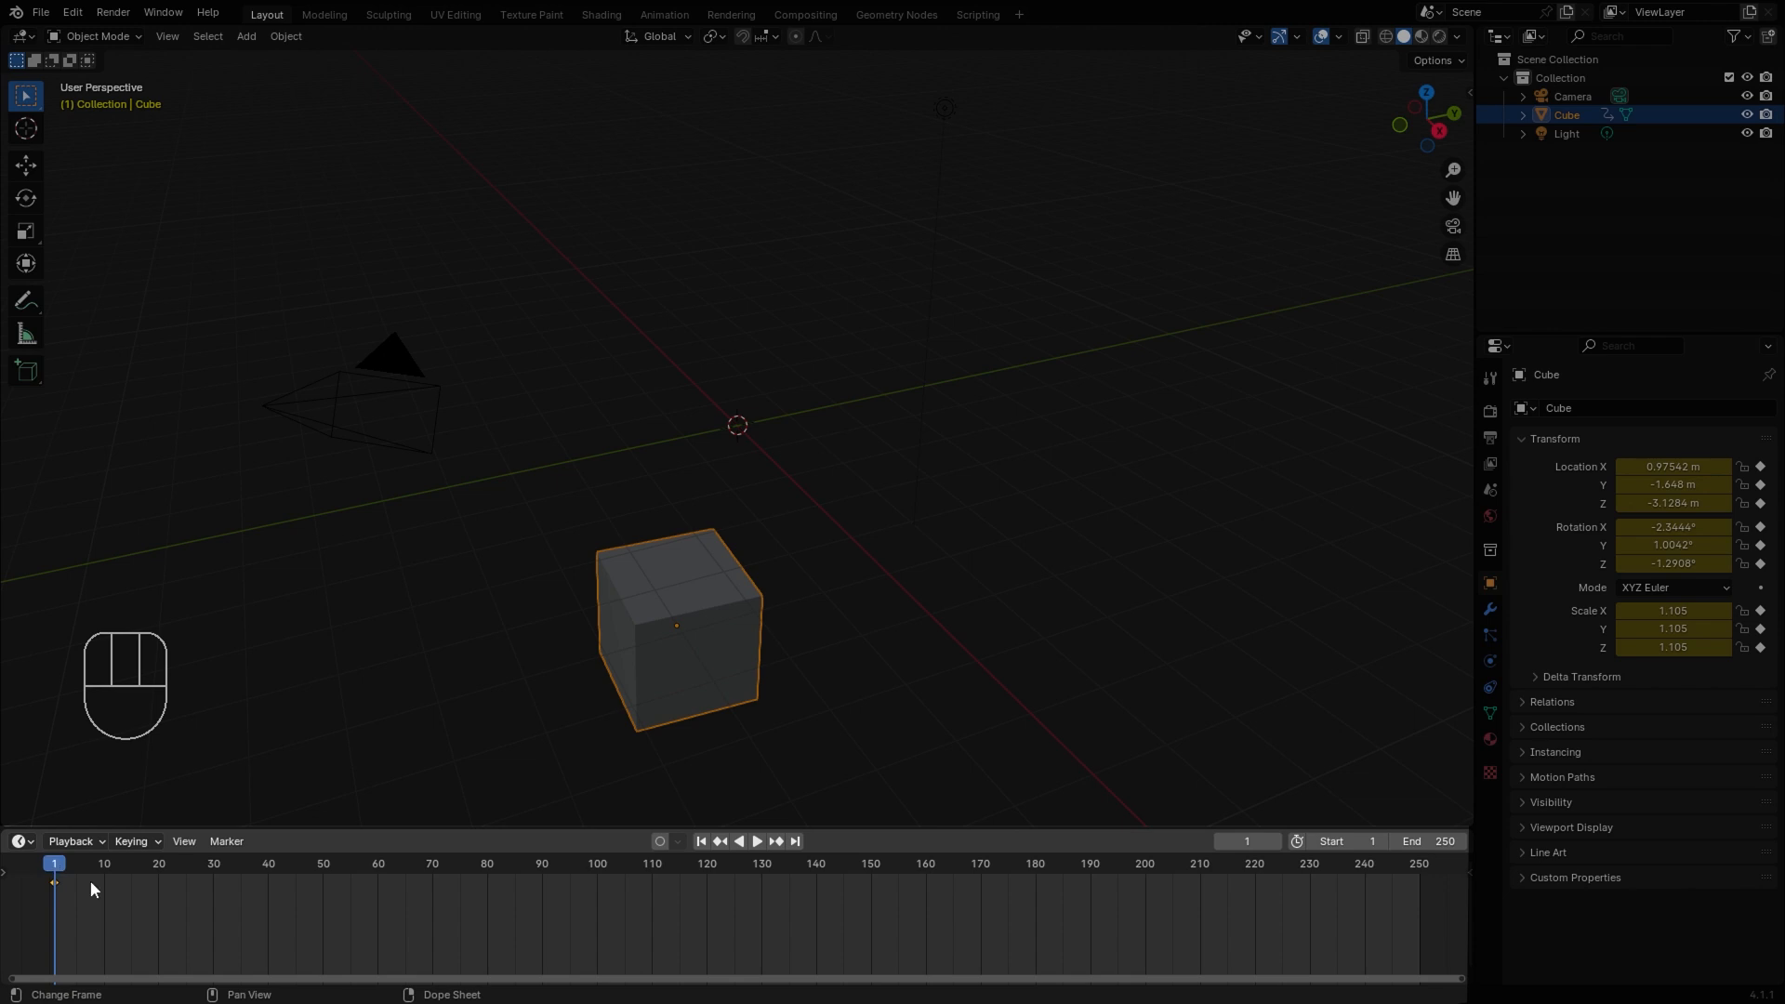
key(i)
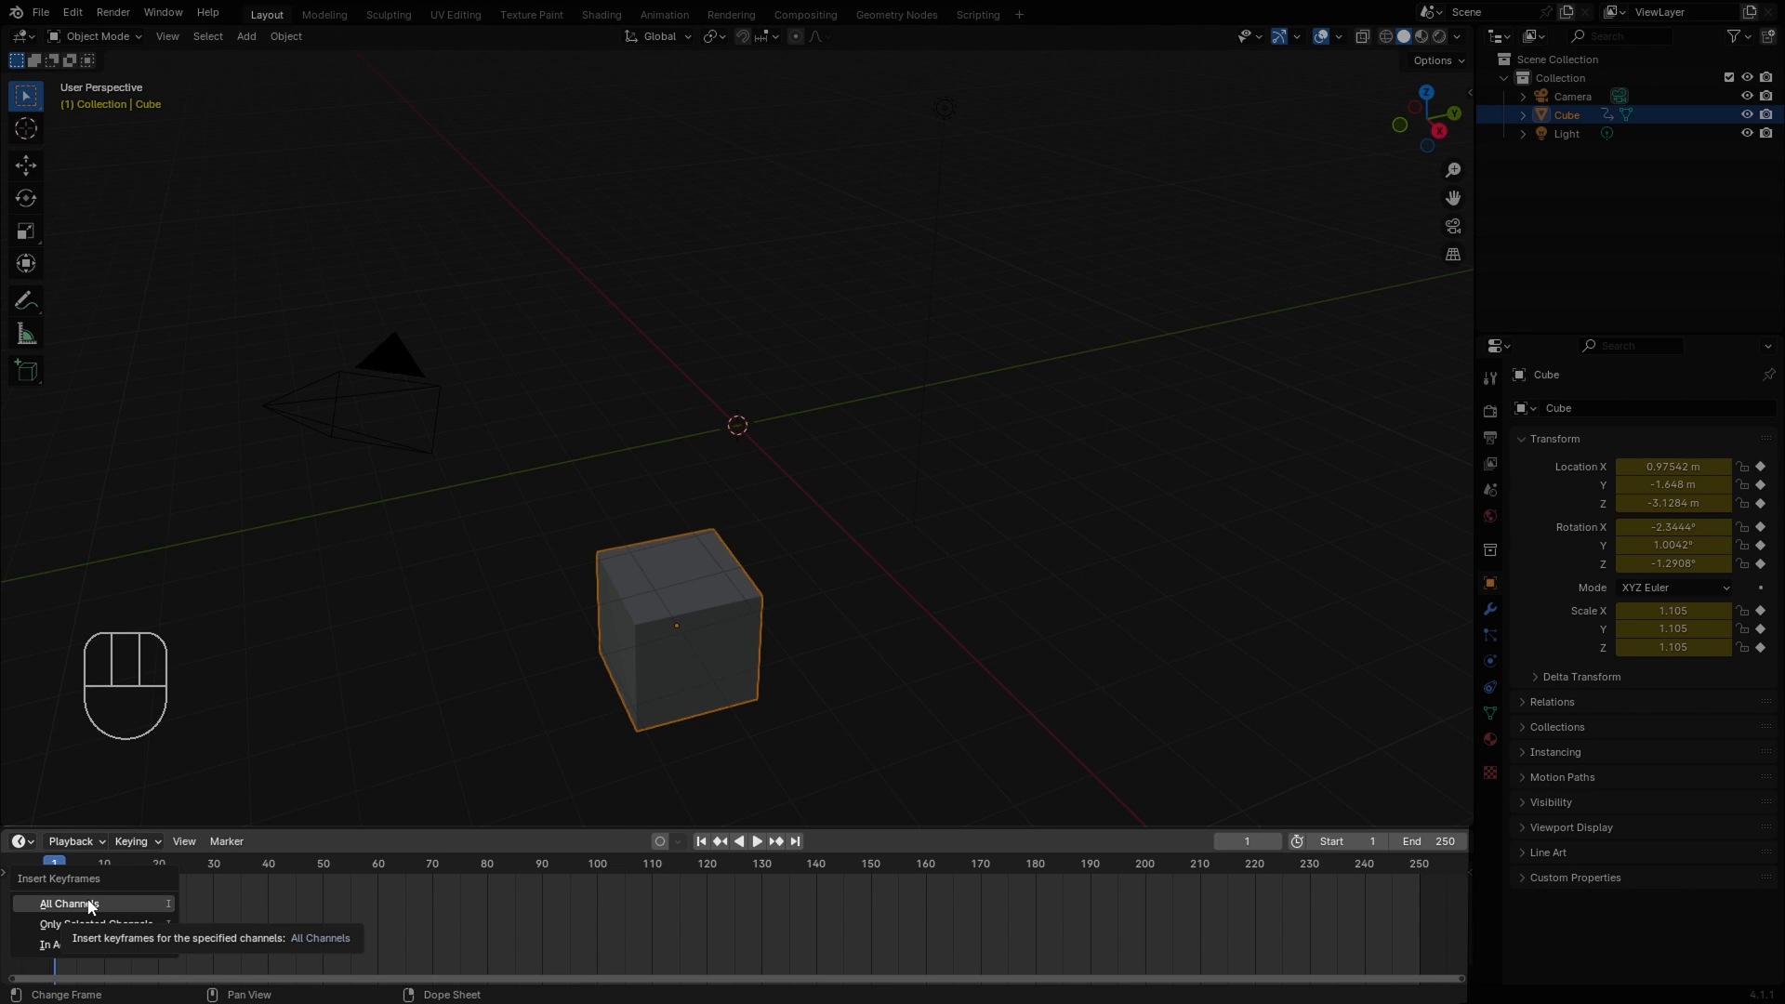
click(90, 904)
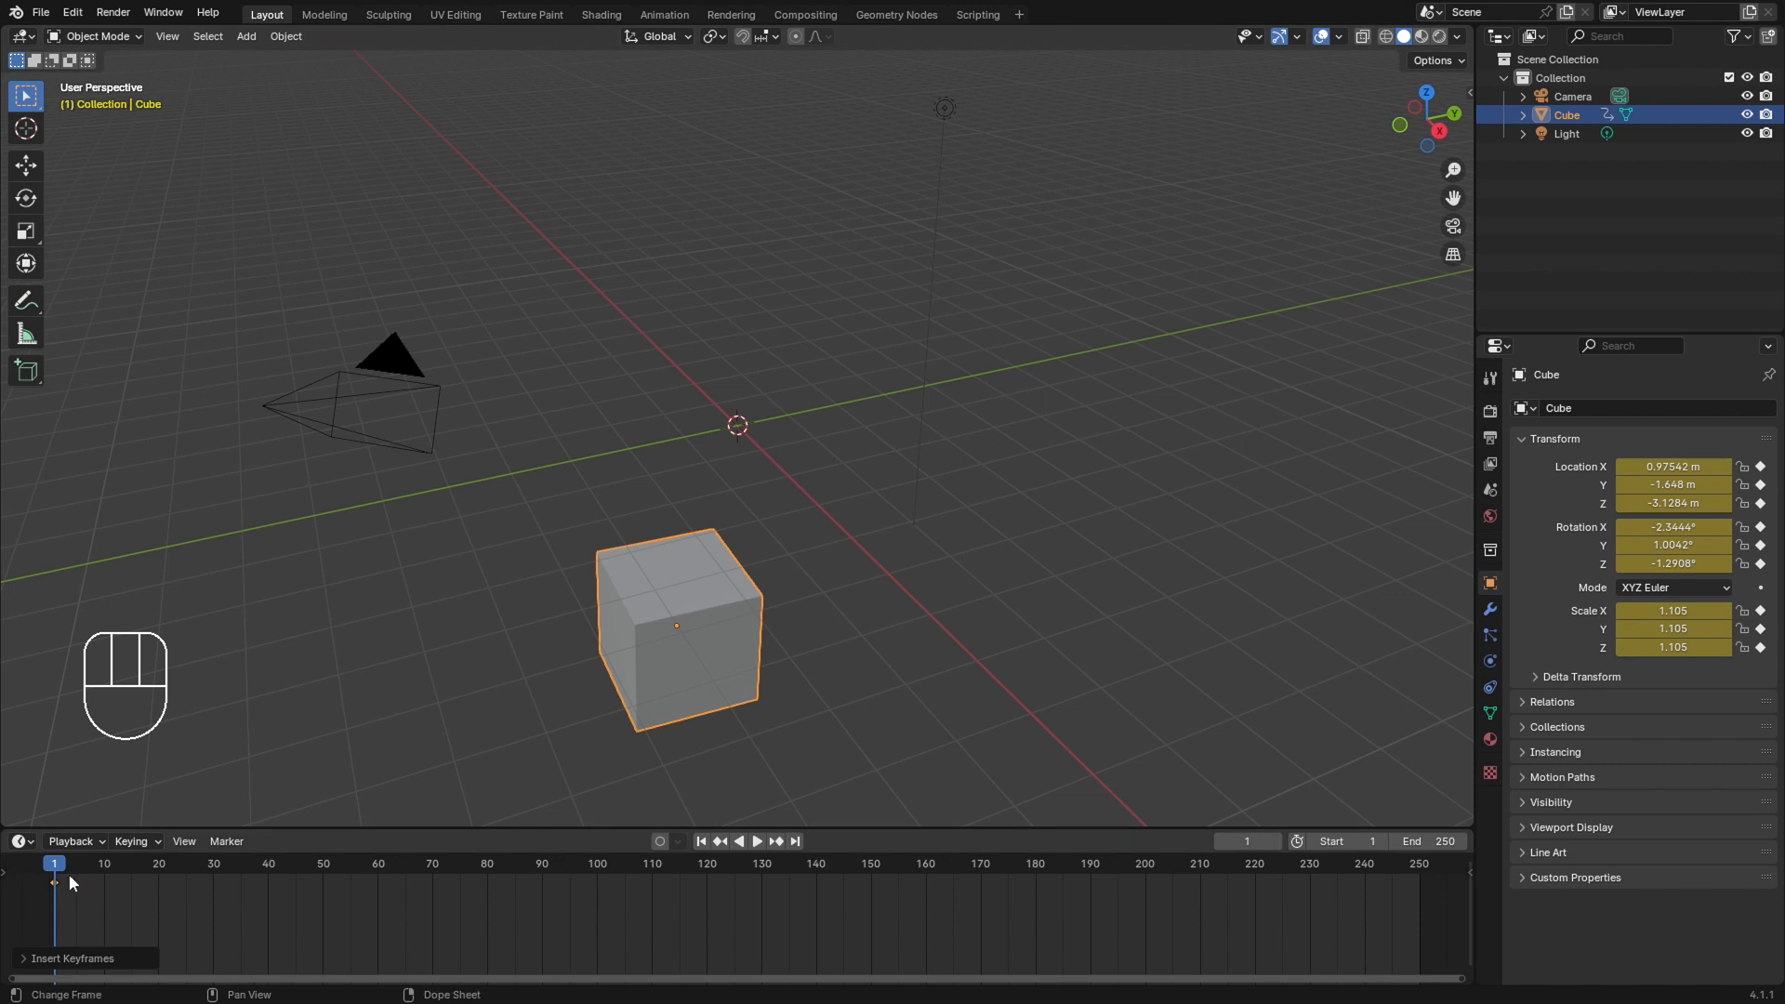
Step: At frame 16, move the cube to about X 1.57 m, Y 4.34 m, Z 0.64 m without keying it
drag(69, 874, 136, 876)
key(g)
click(248, 791)
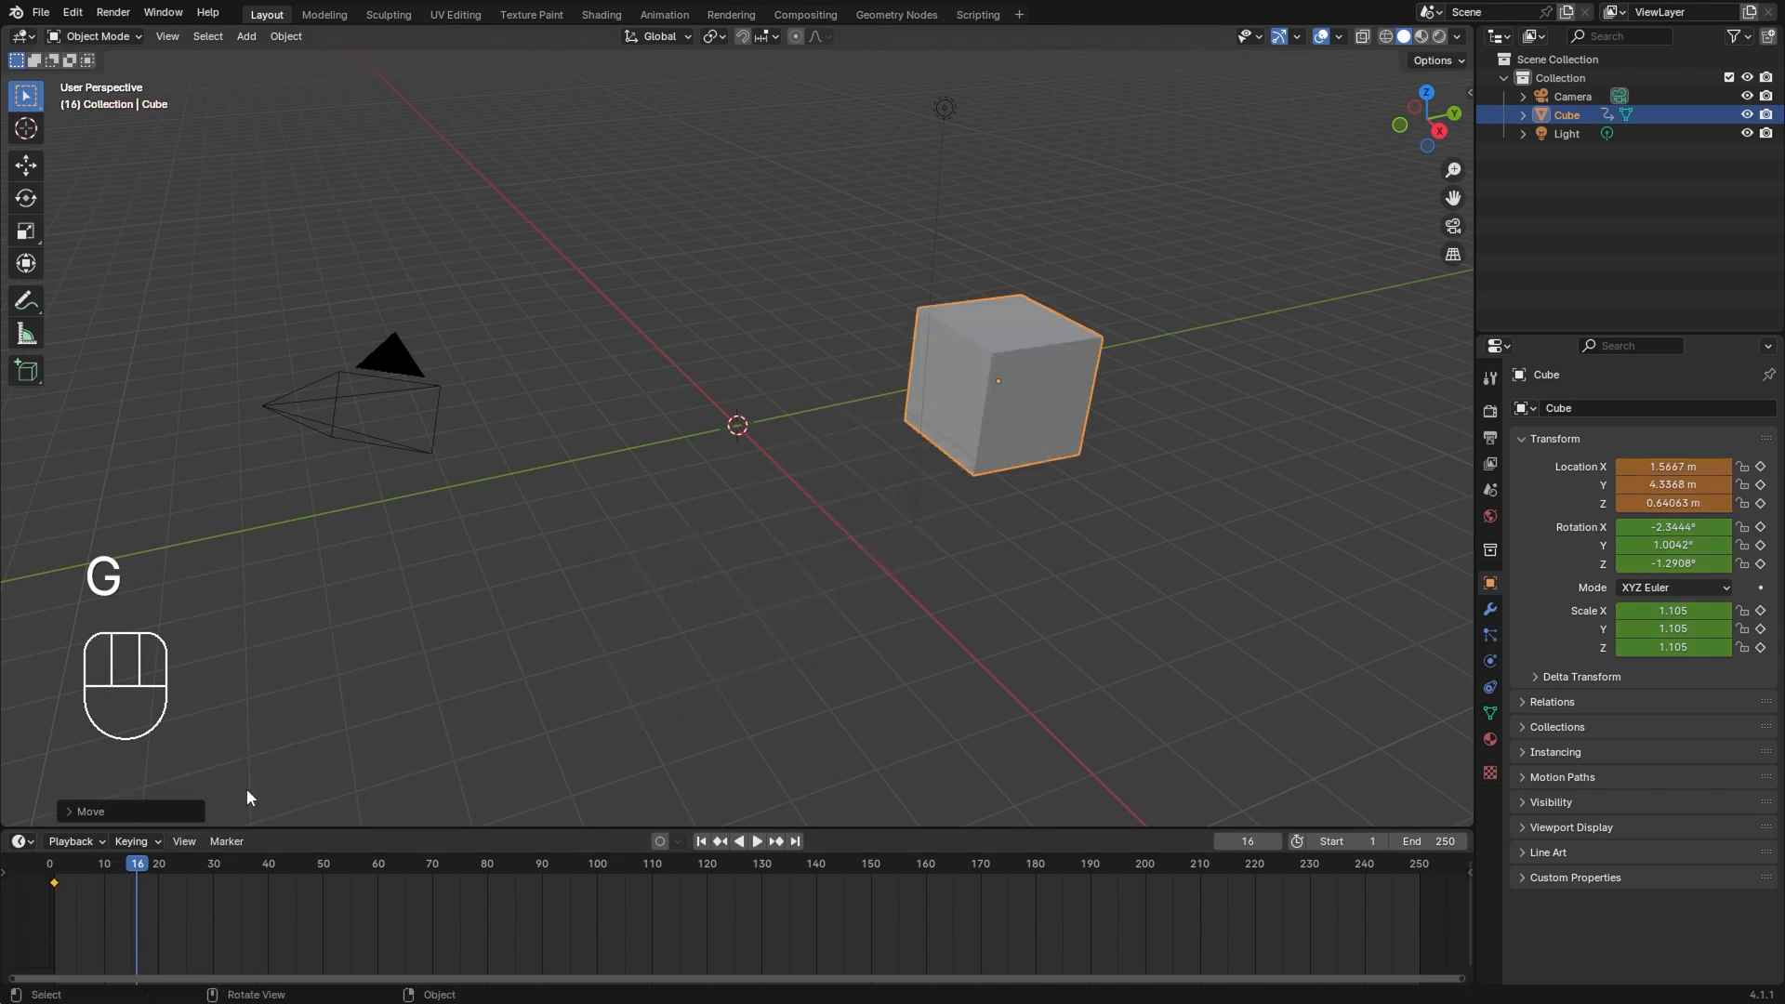
Step: At frame 18, move the cube to about X 1.34 m, Y 5.44 m, Z 1.96 m and insert a keyframe
click(149, 867)
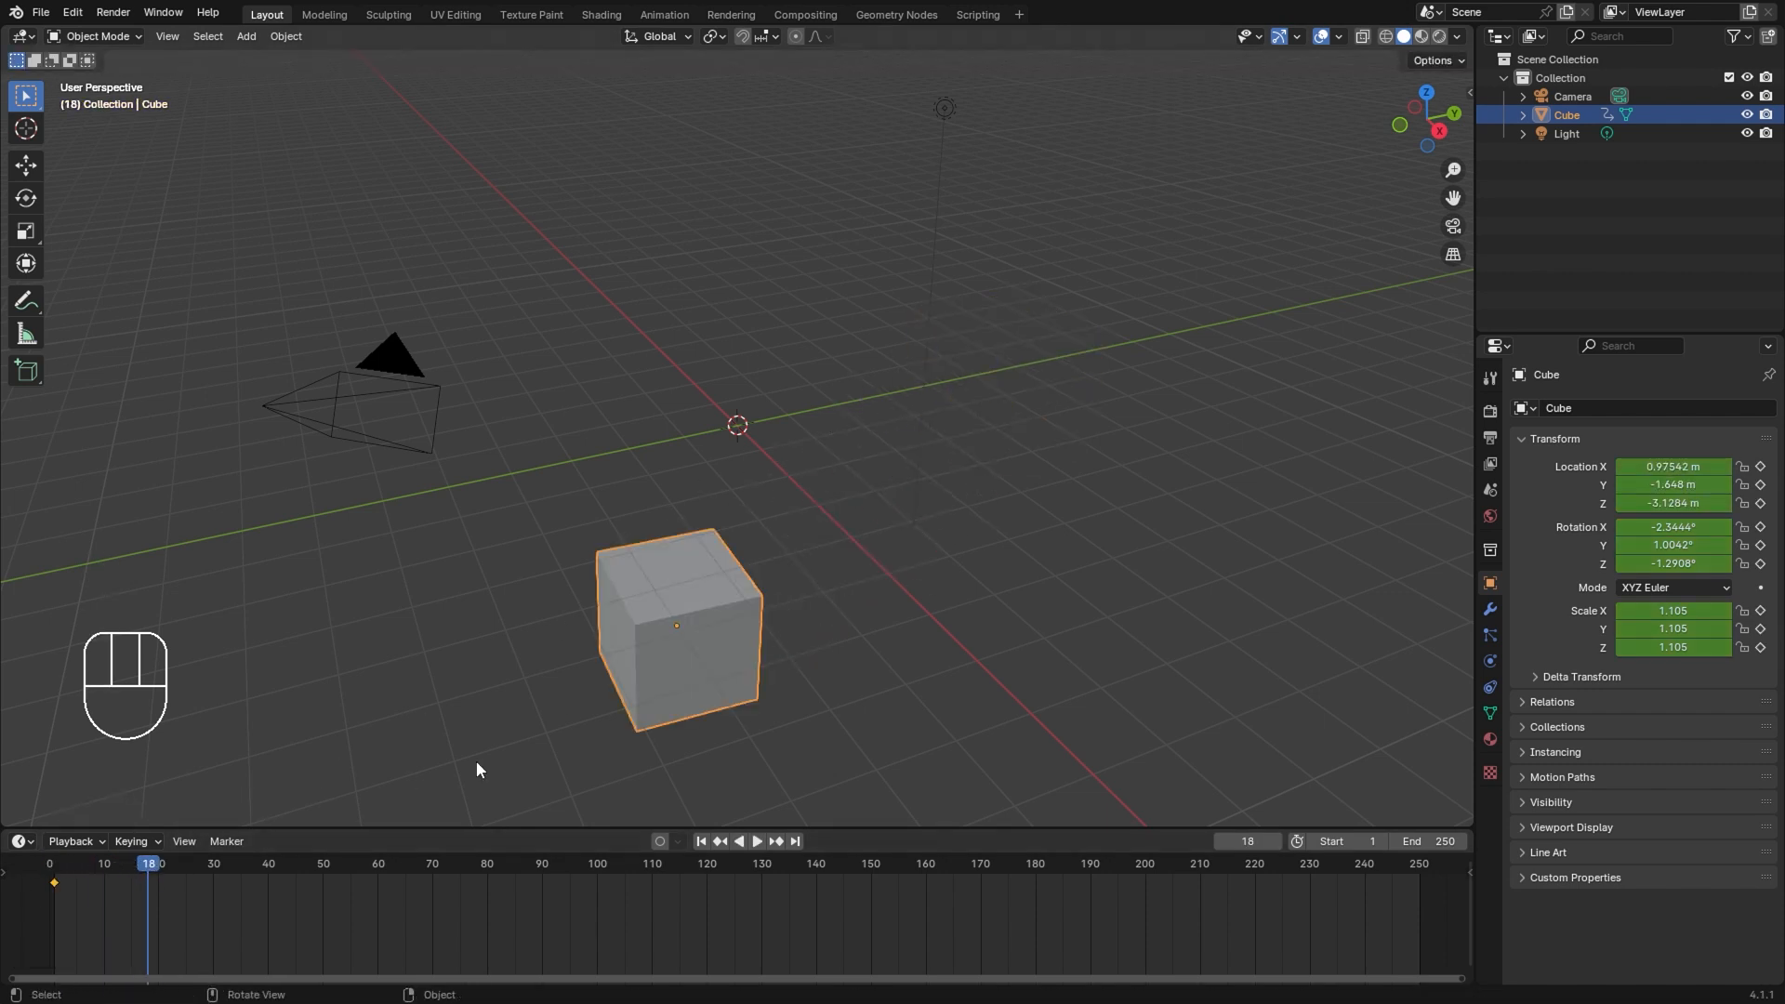
key(g)
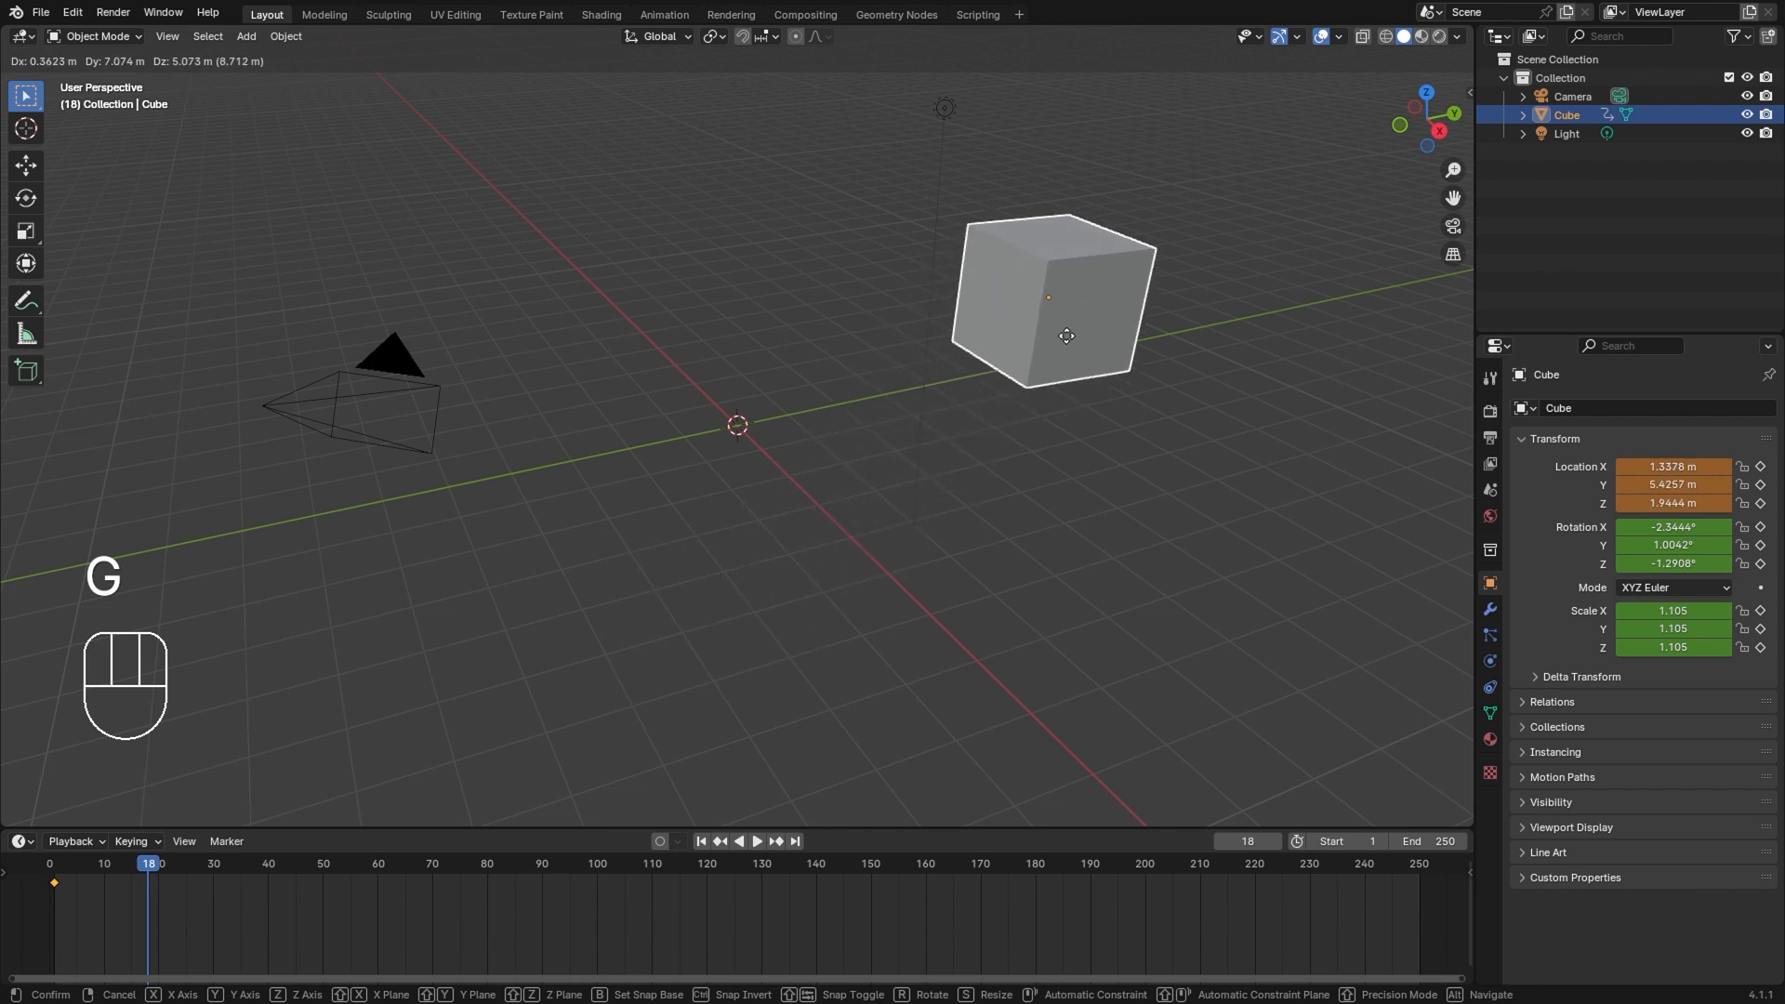
click(1069, 333)
key(i)
Step: Scrub back to frame 1, play the cube's animation, stop it and return to frame 1
click(154, 869)
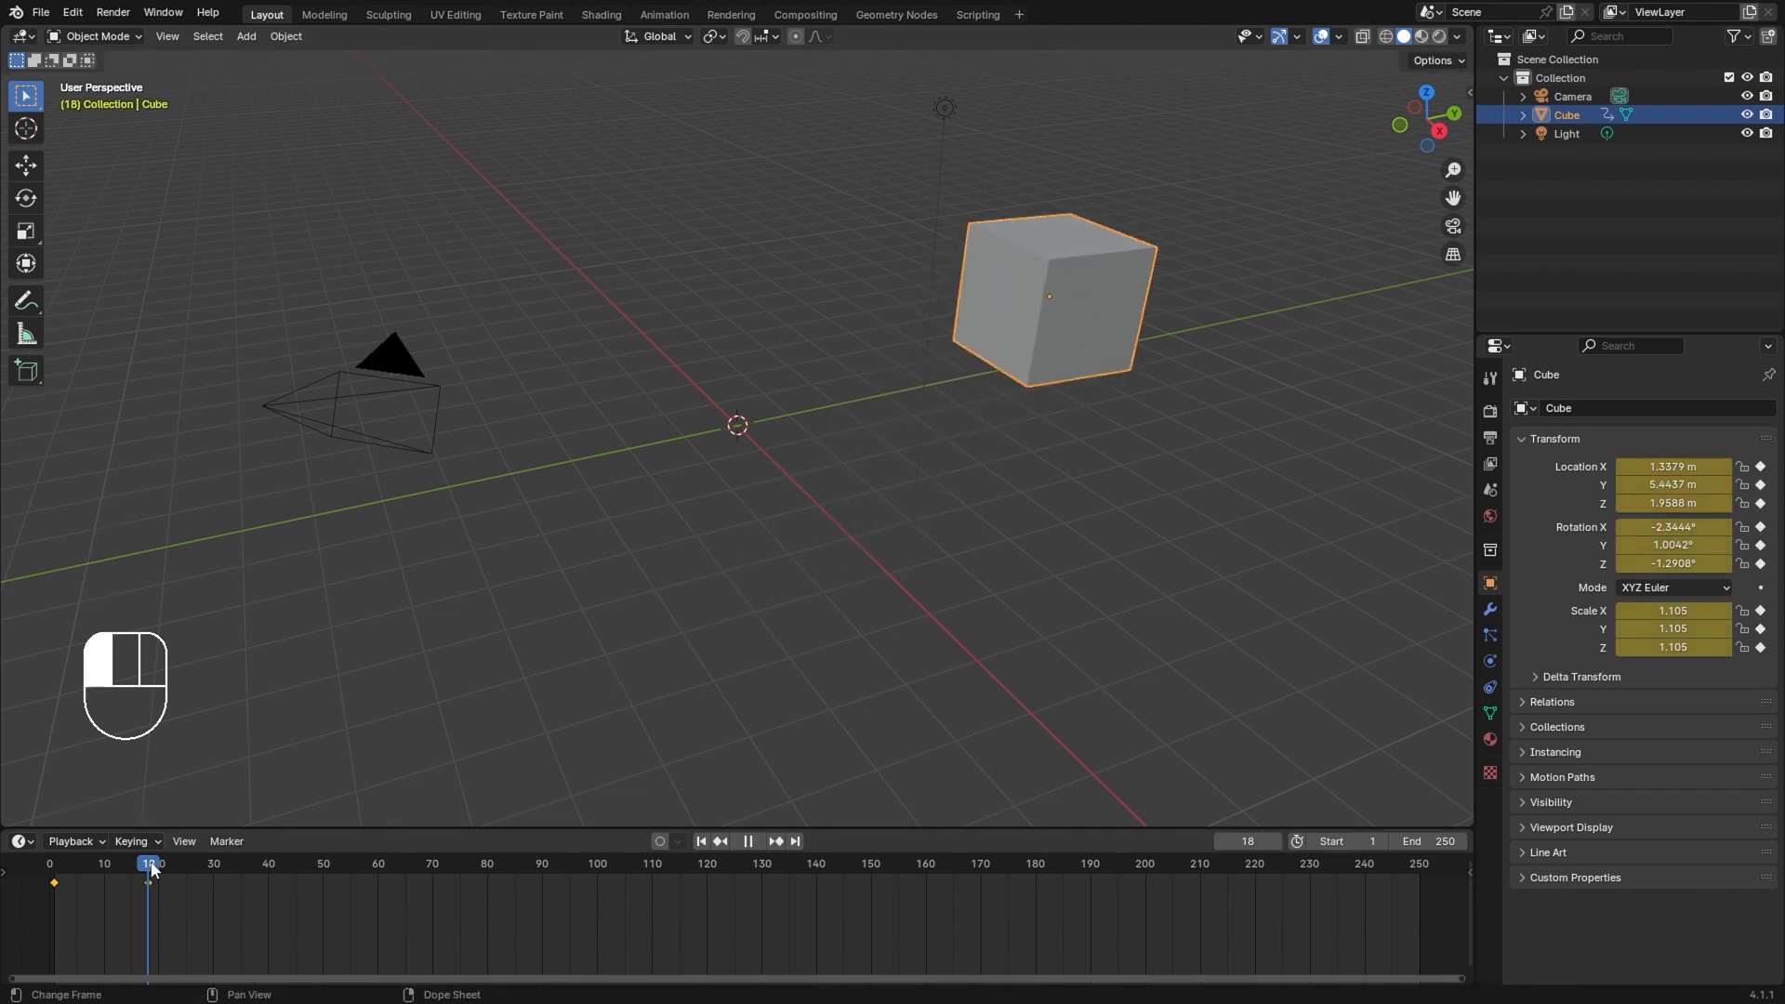
drag(153, 870, 55, 874)
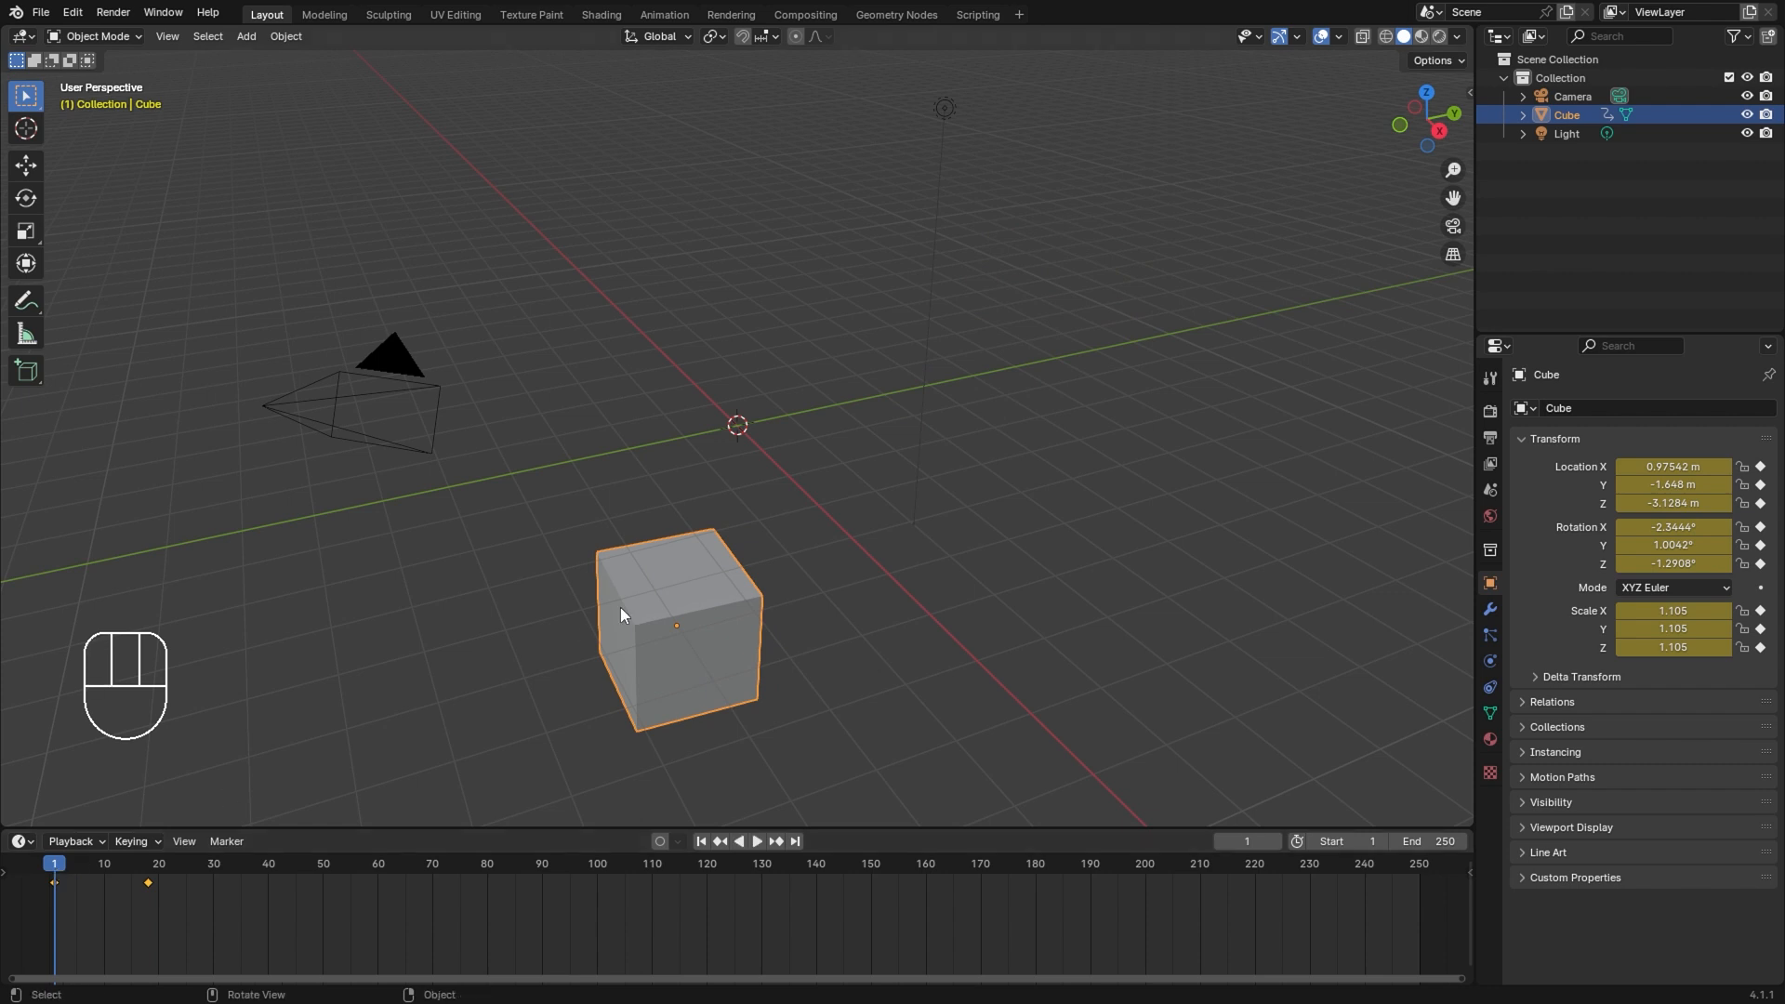
key(space)
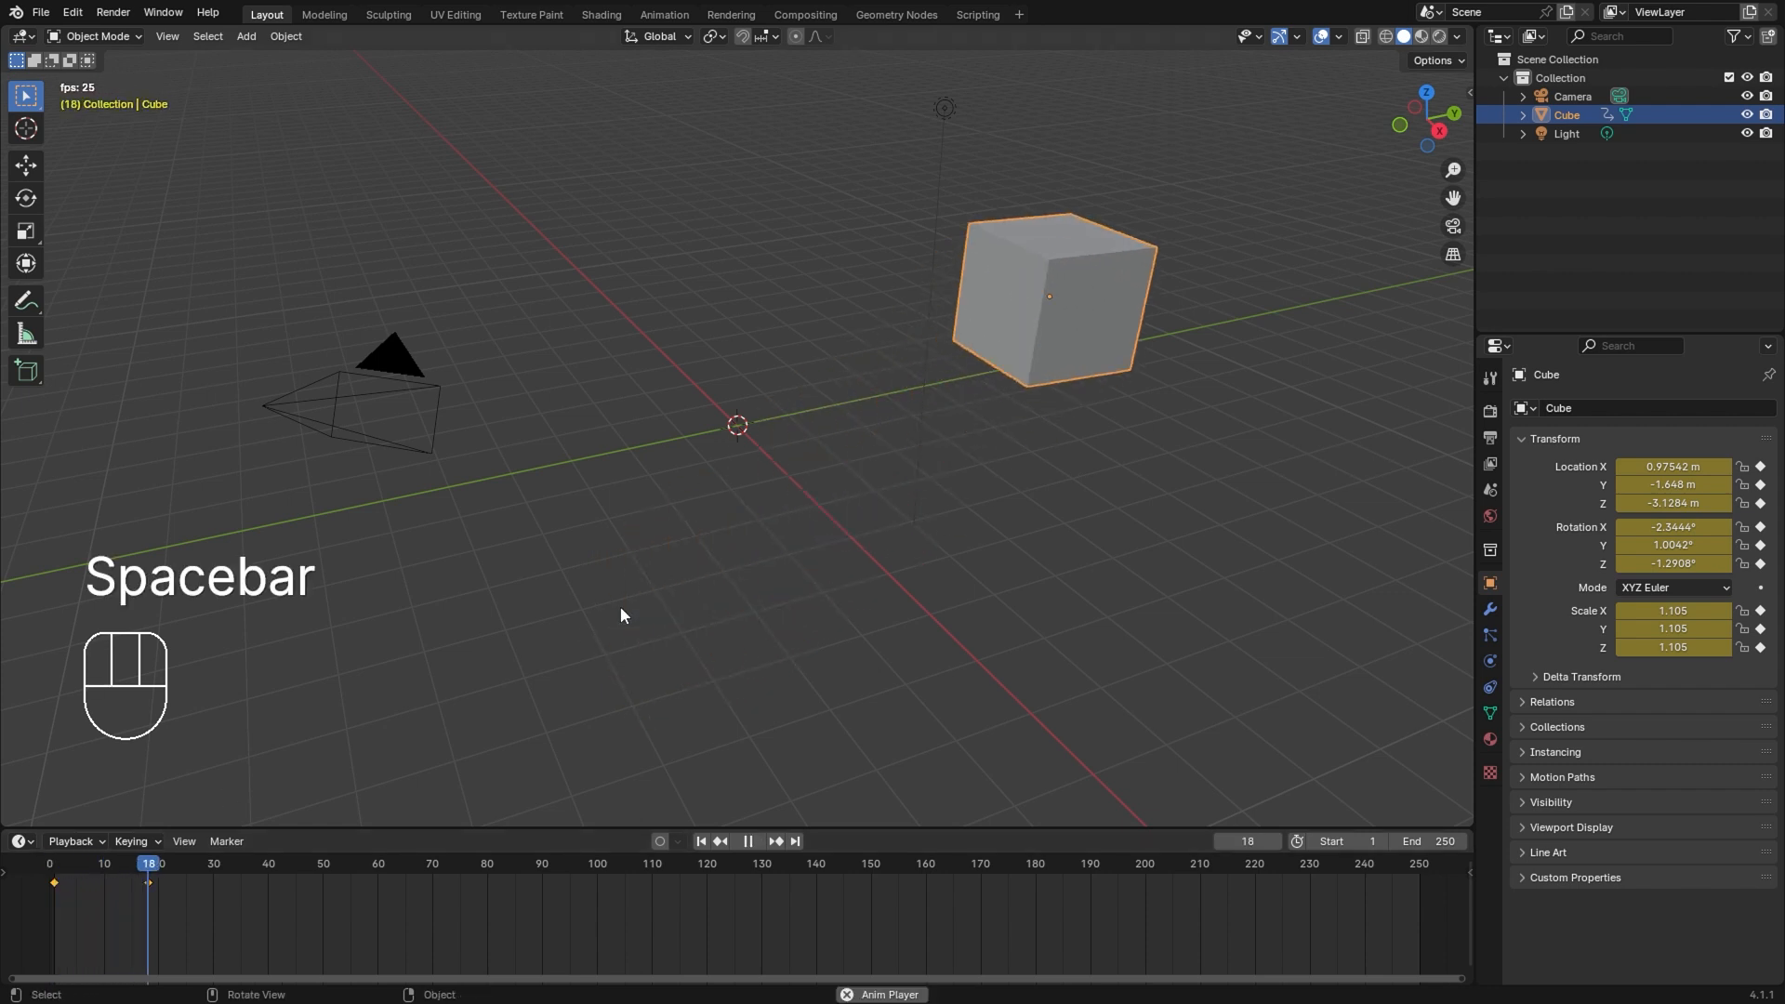
click(55, 873)
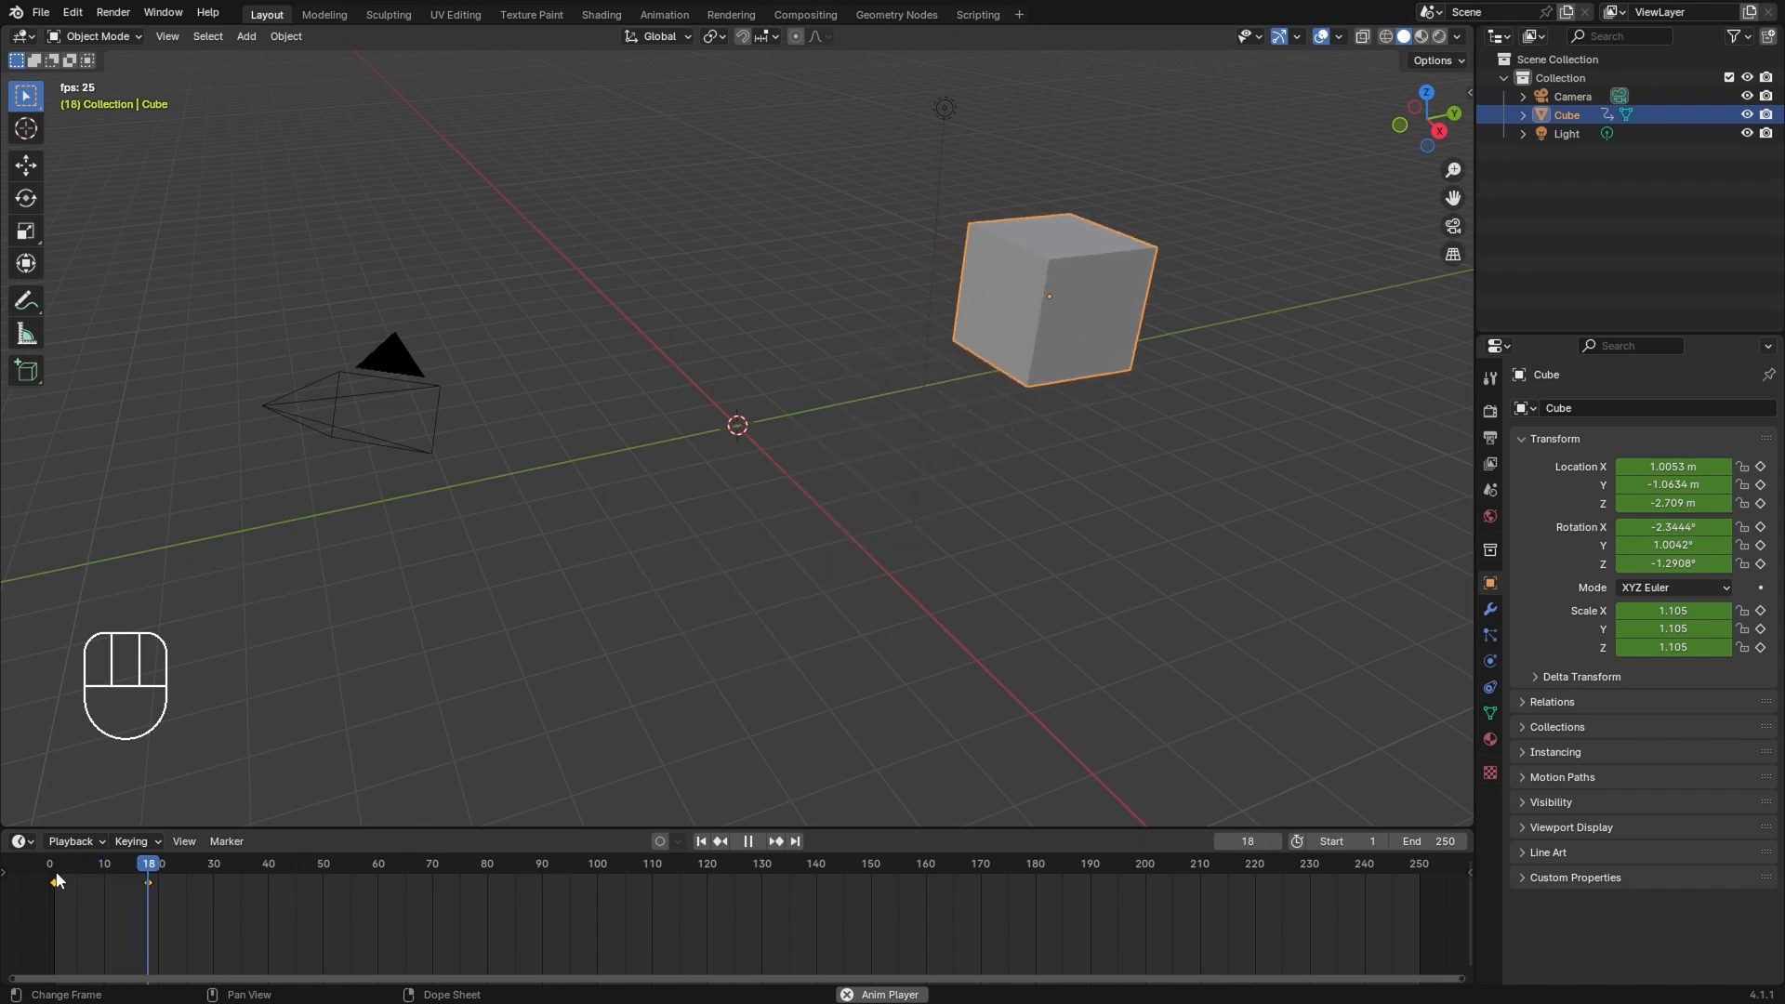
key(space)
click(53, 867)
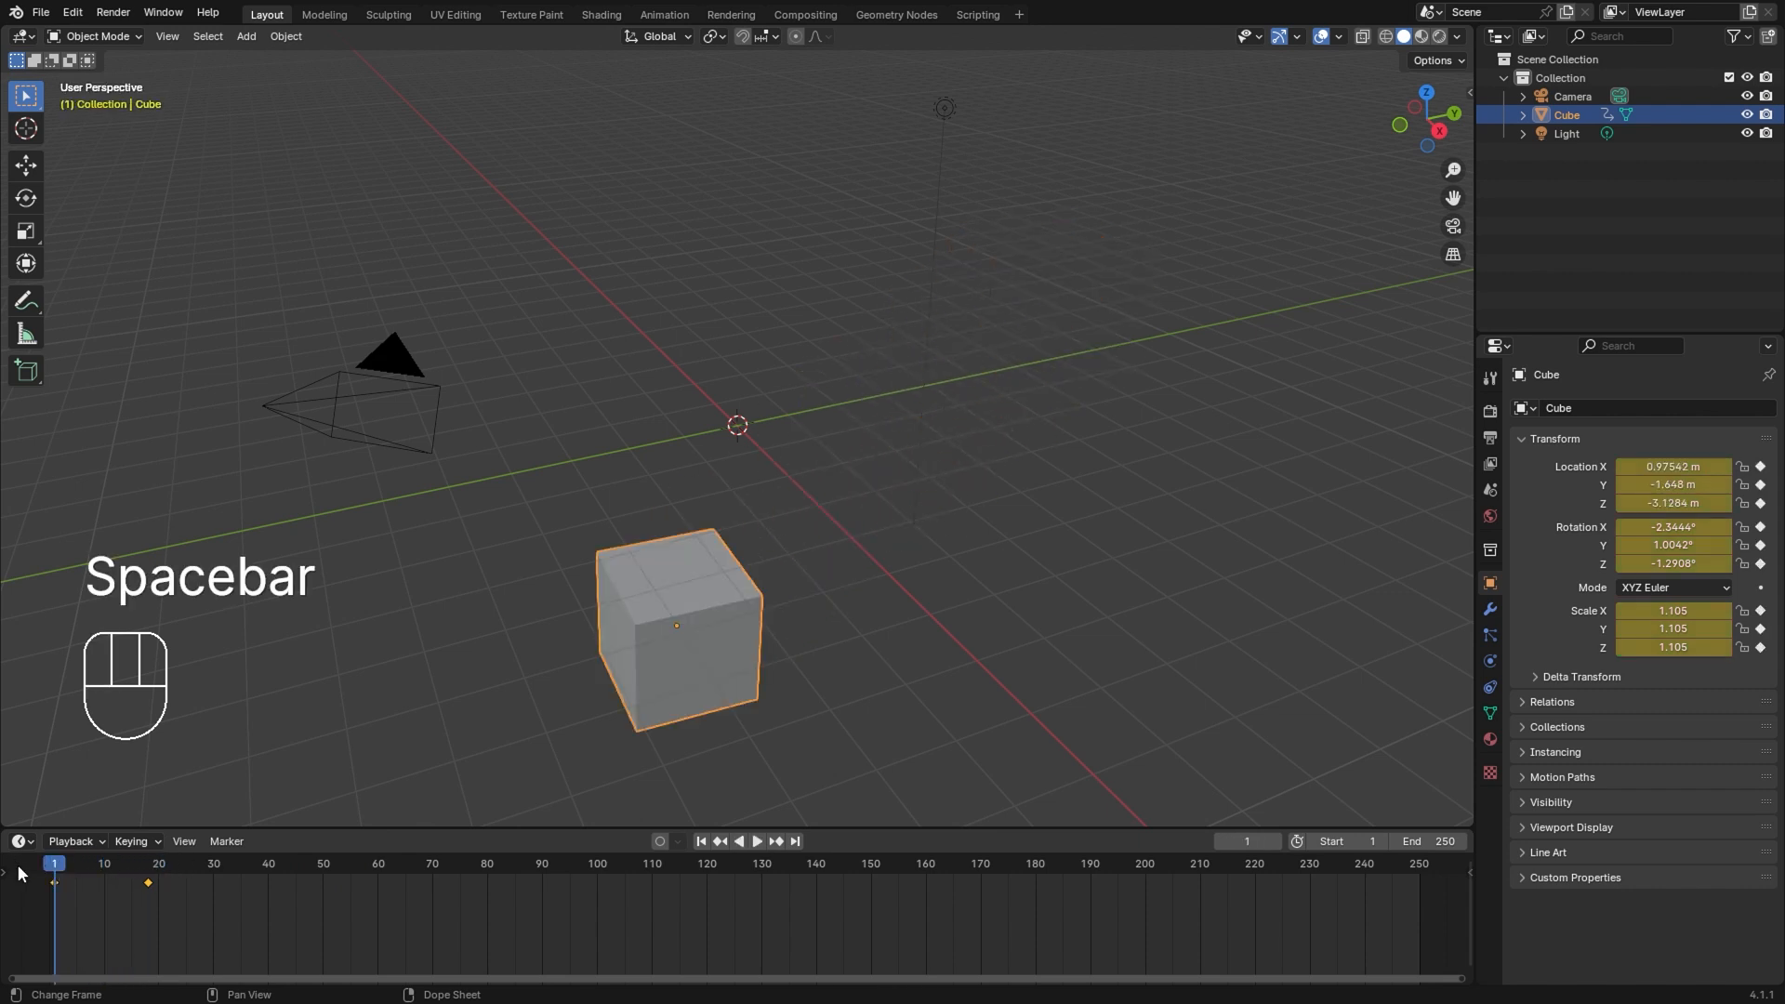
Step: Scrub to frame 18 and step backward and forward one frame at a time to inspect the cube's motion
drag(58, 873, 143, 877)
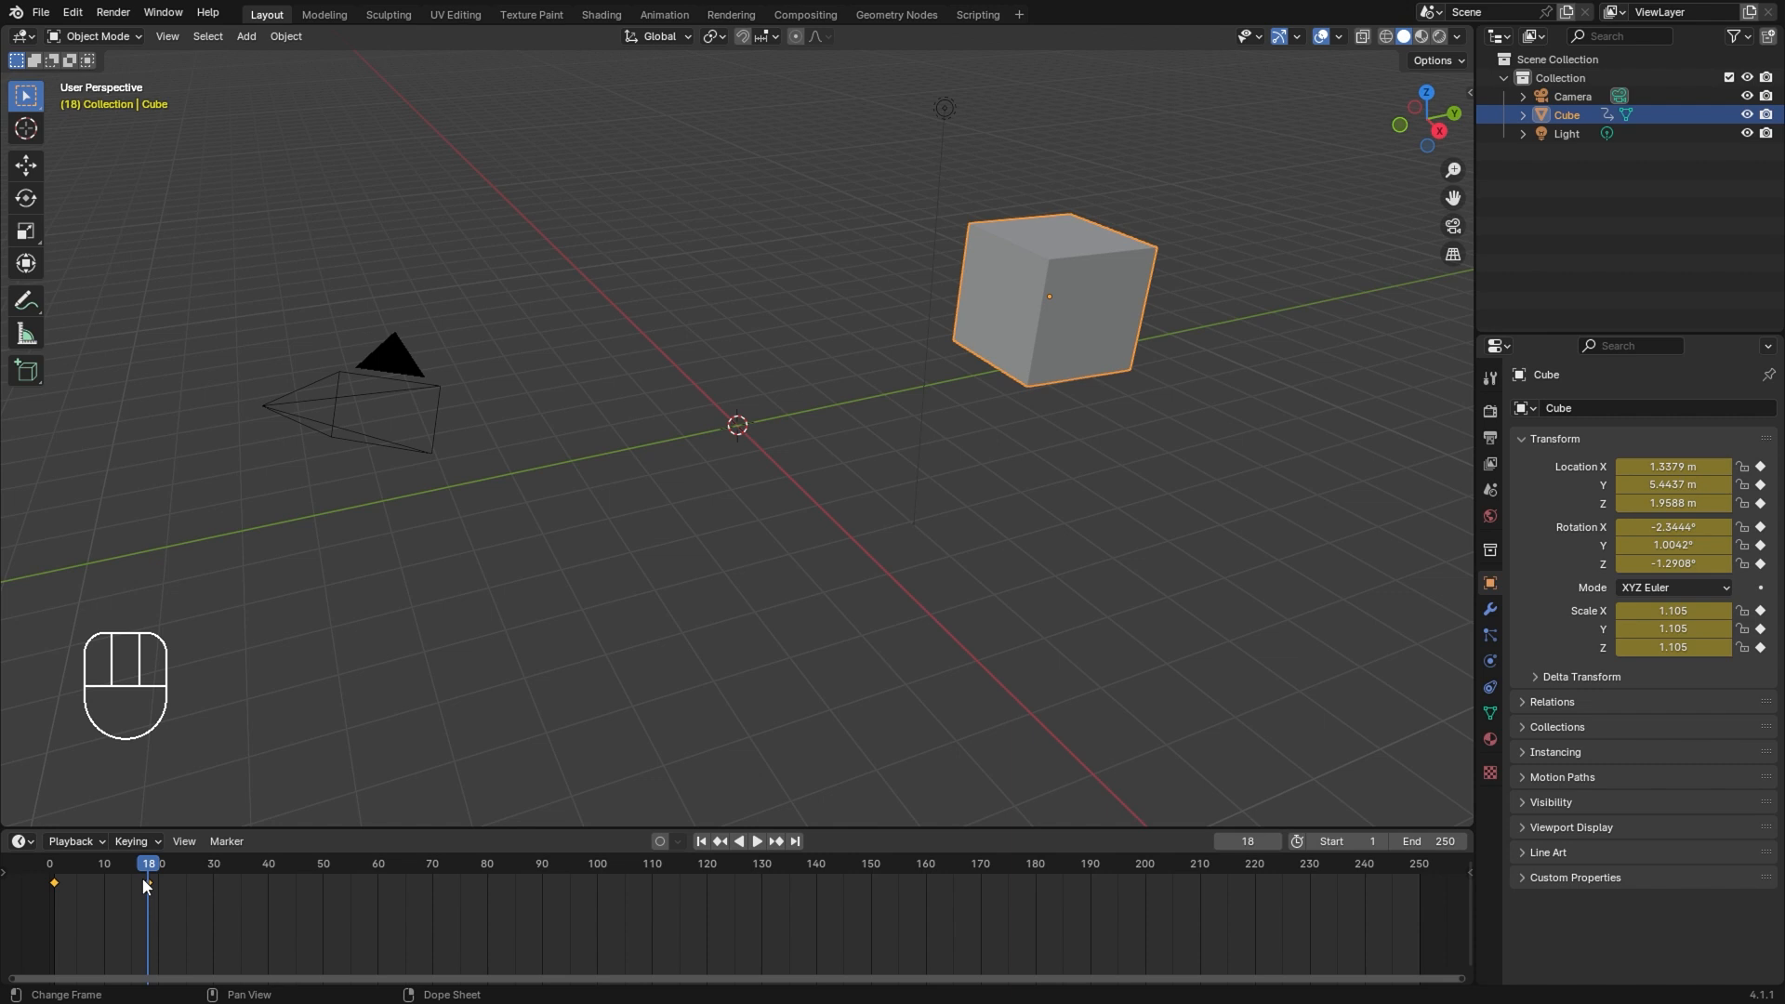
key(Left)
key(Left)
key(Left)
key(Left)
key(Left)
key(Left)
key(Left)
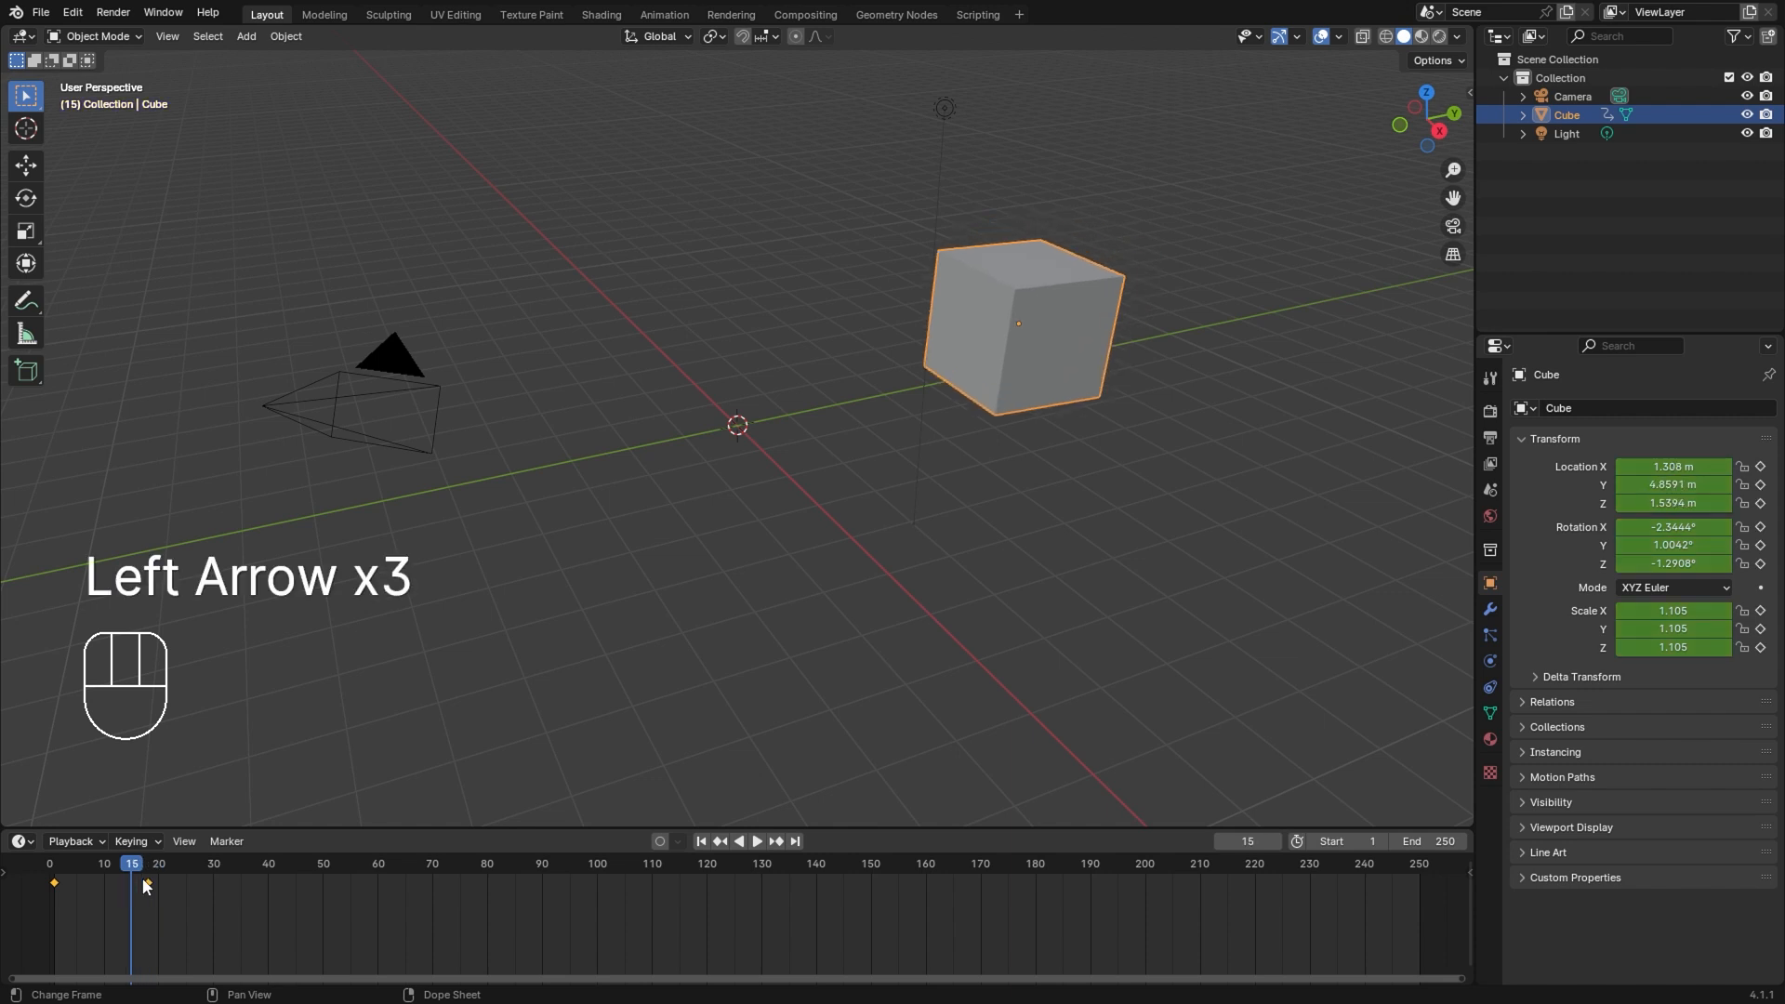
key(Left)
key(Left)
key(Right)
key(Right)
key(Right)
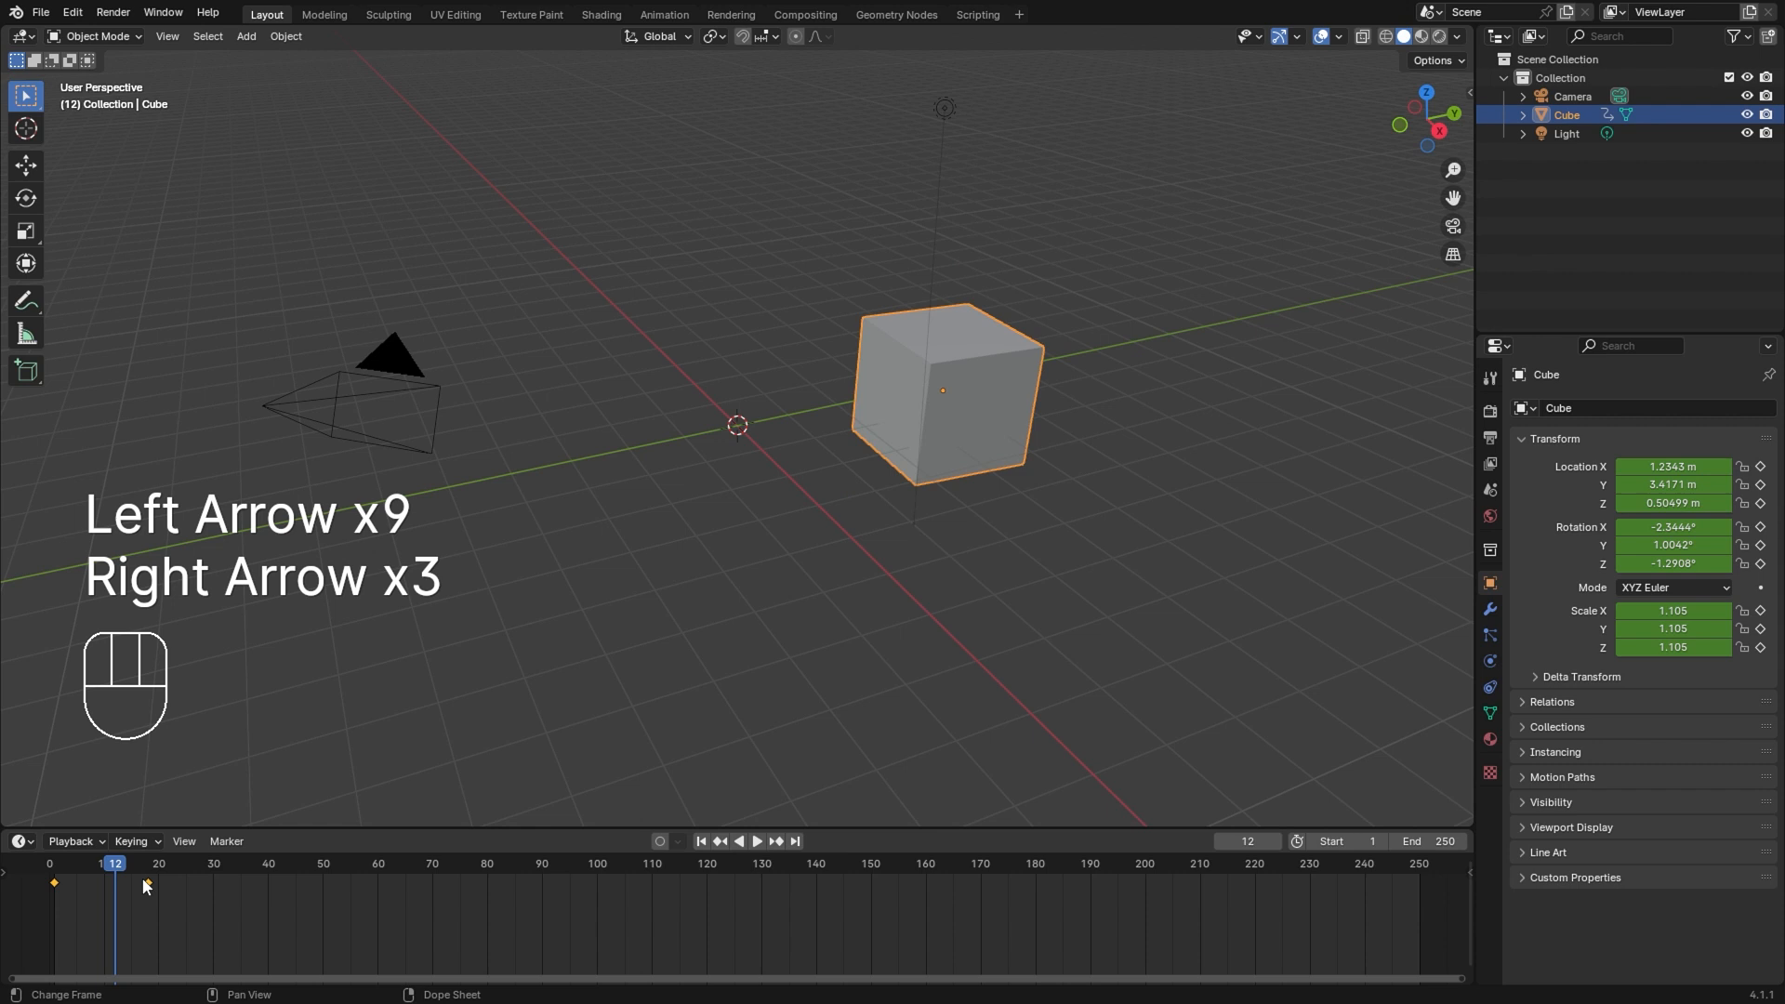
Step: Jump back and forth between the keyframes at frames 1 and 18 to compare the cube's positions
key(Up)
key(Down)
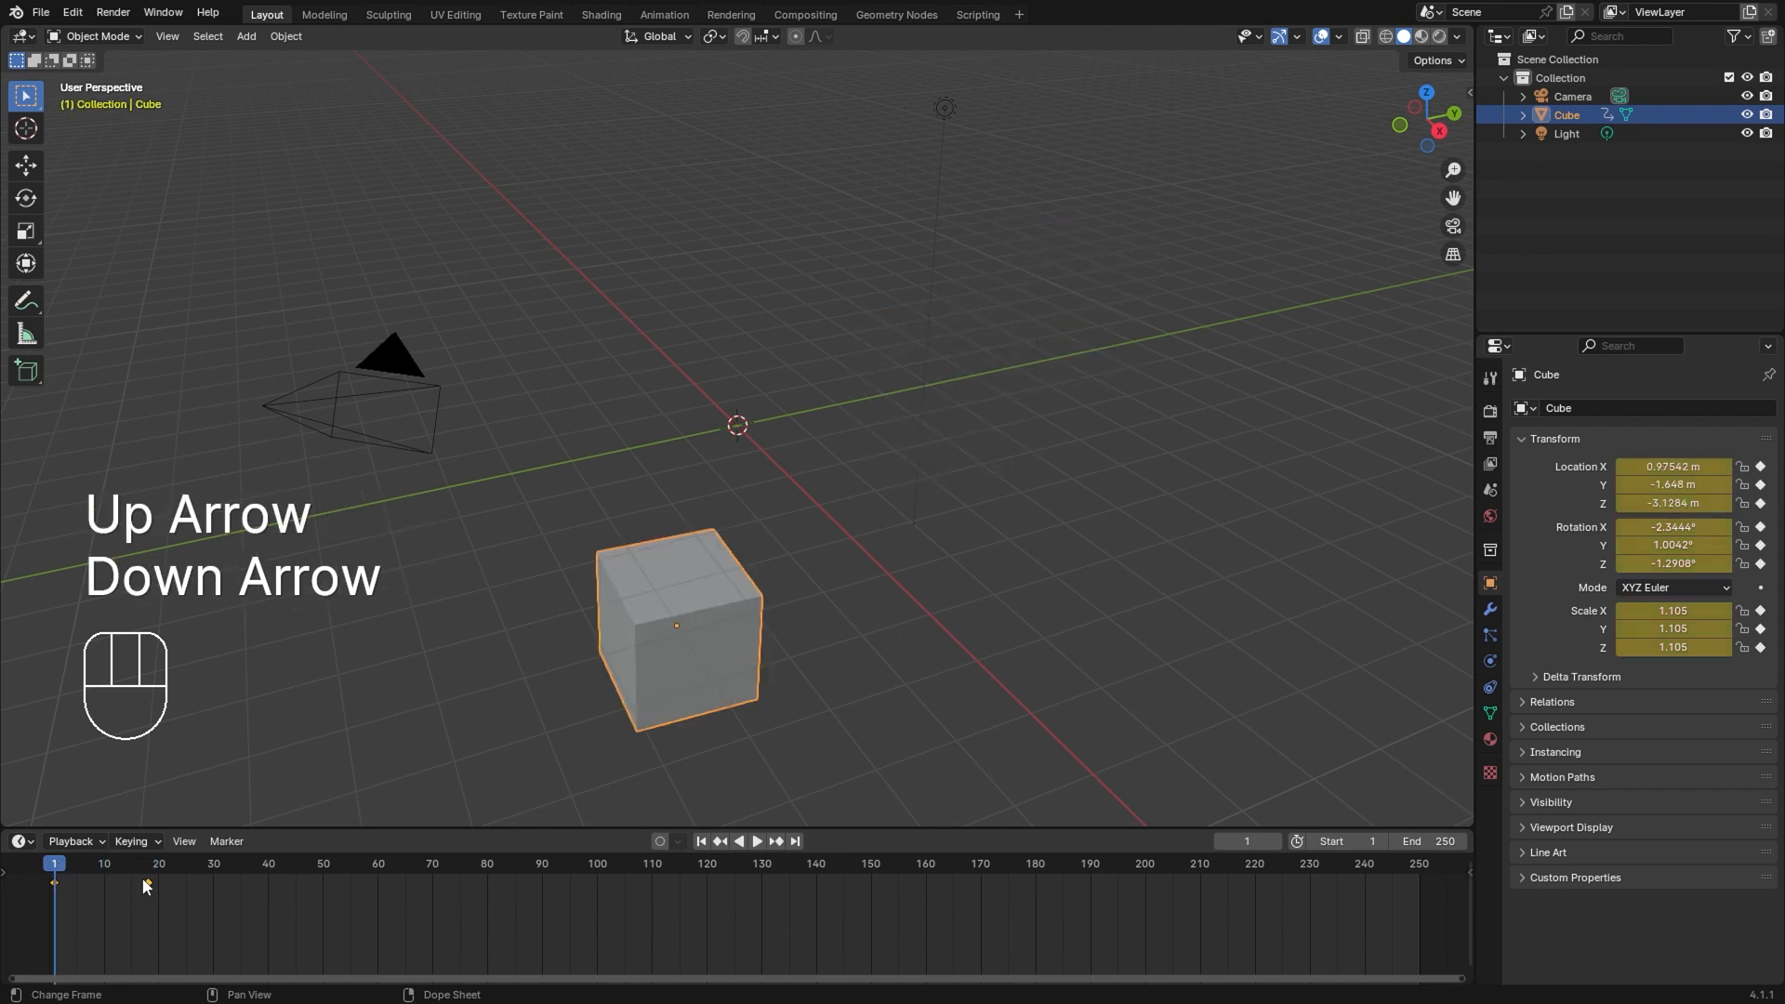
key(Up)
key(Down)
key(Up)
key(Down)
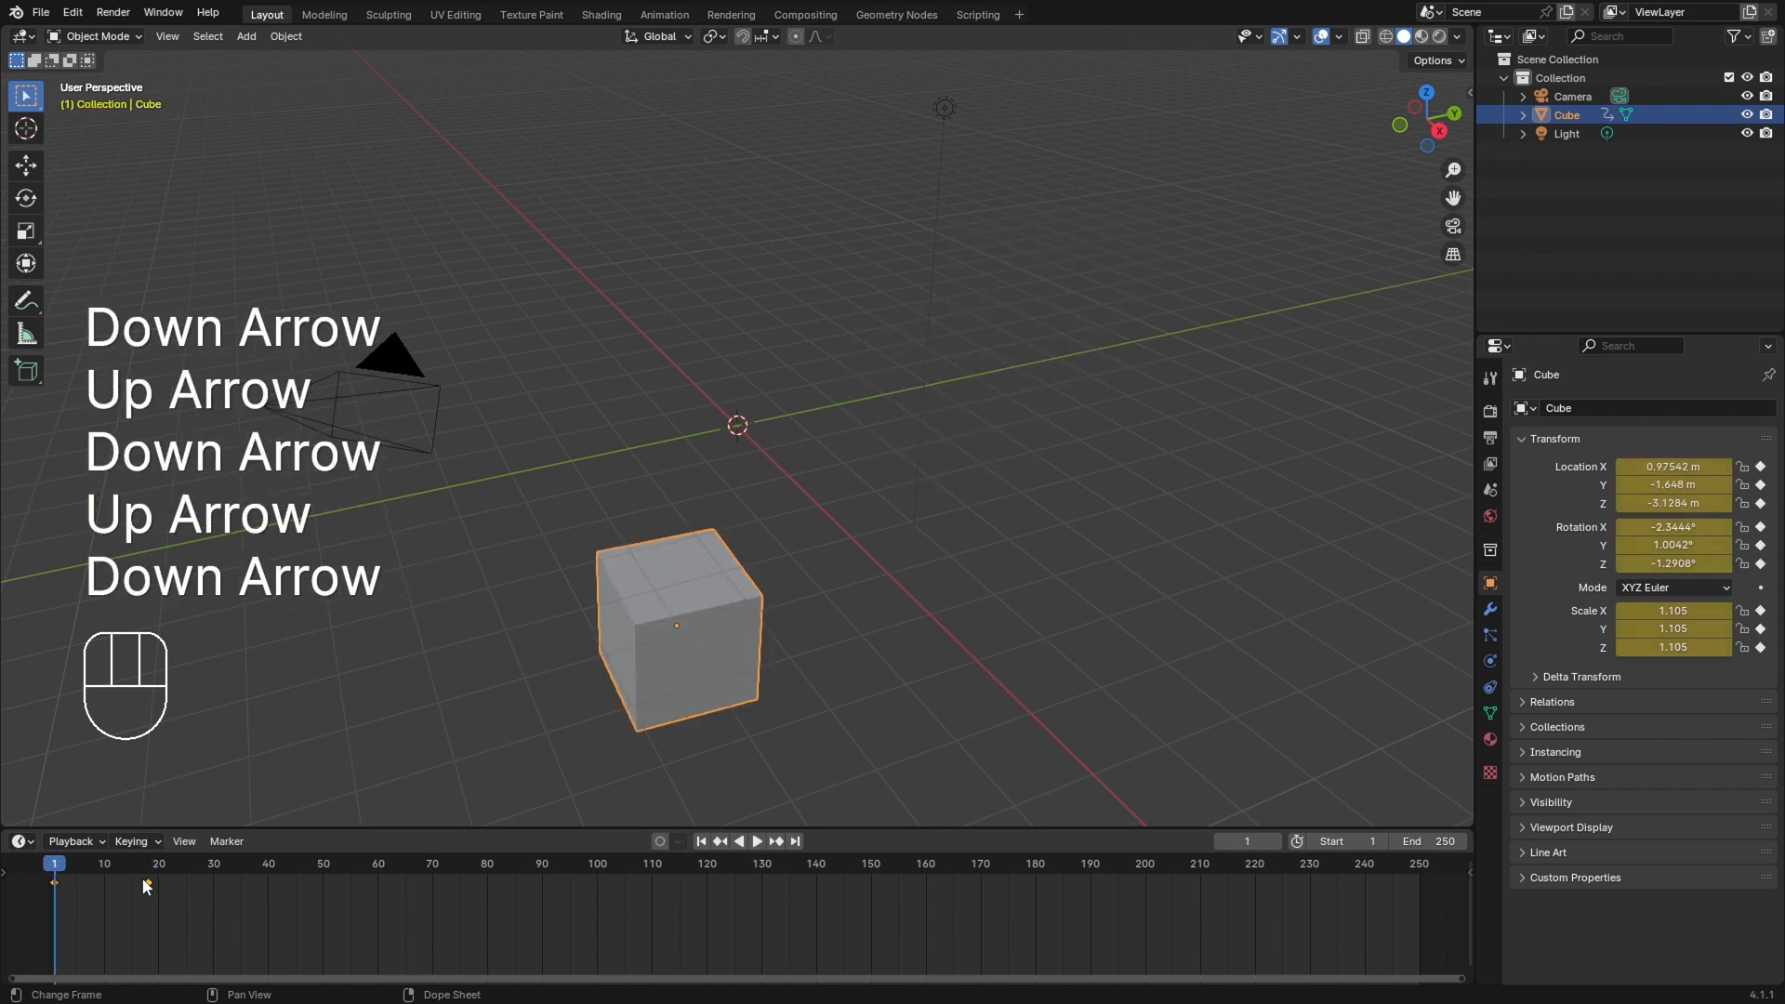
key(Up)
key(Down)
key(Up)
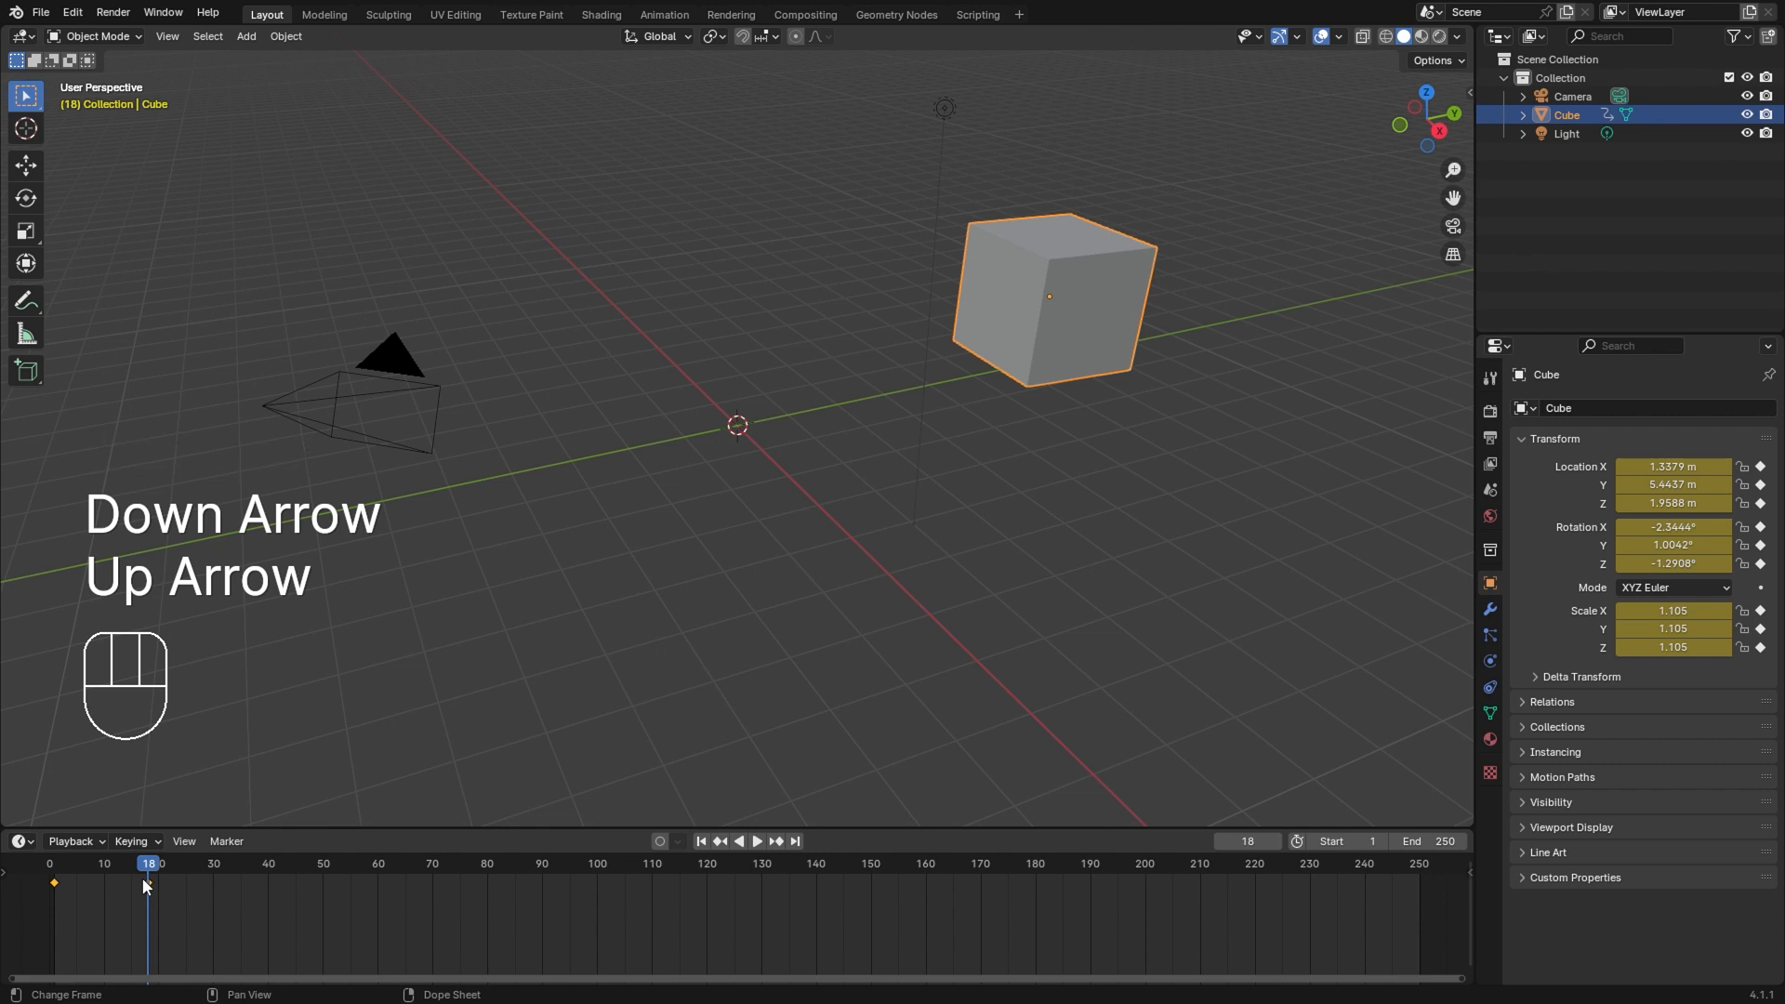
Step: Return to frame 1 and start and stop the animation playback to review the two-keyframe motion
click(53, 870)
key(space)
key(space)
key(space)
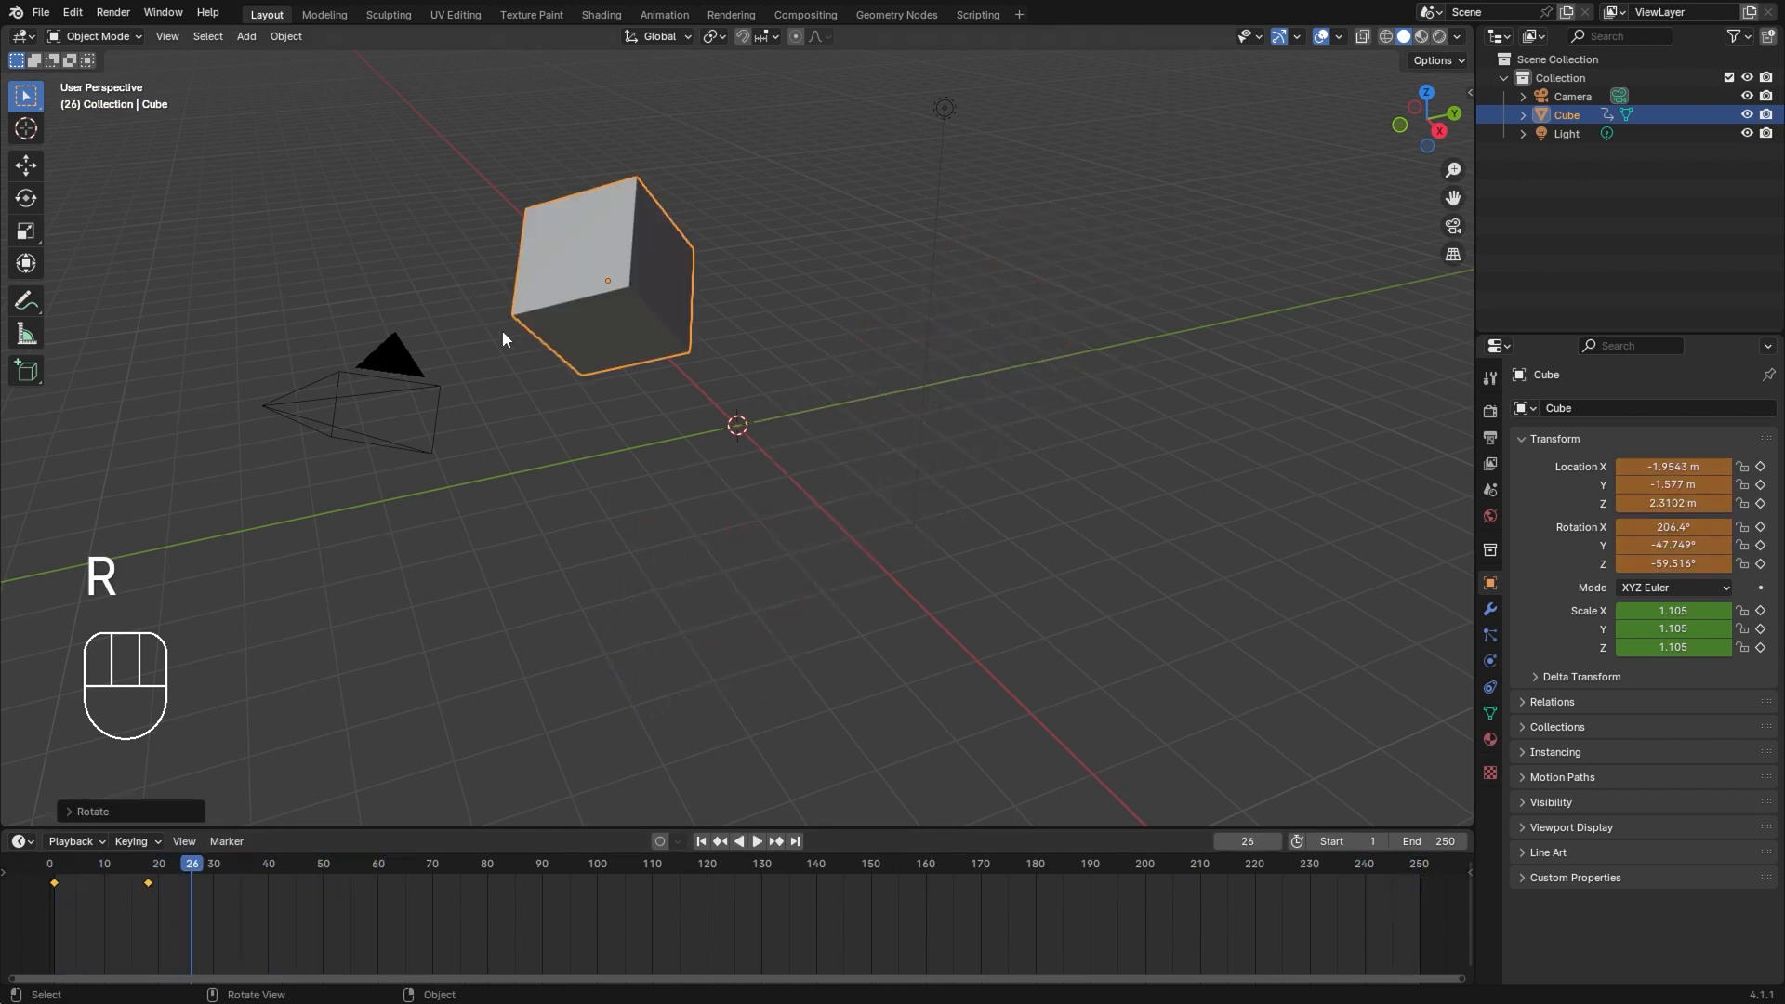
Step: At frame 26, scale the cube to about -2.17, move it to about X -0.81 m, Y -1.8 m, Z 0.03 m and insert a keyframe
key(s)
click(753, 476)
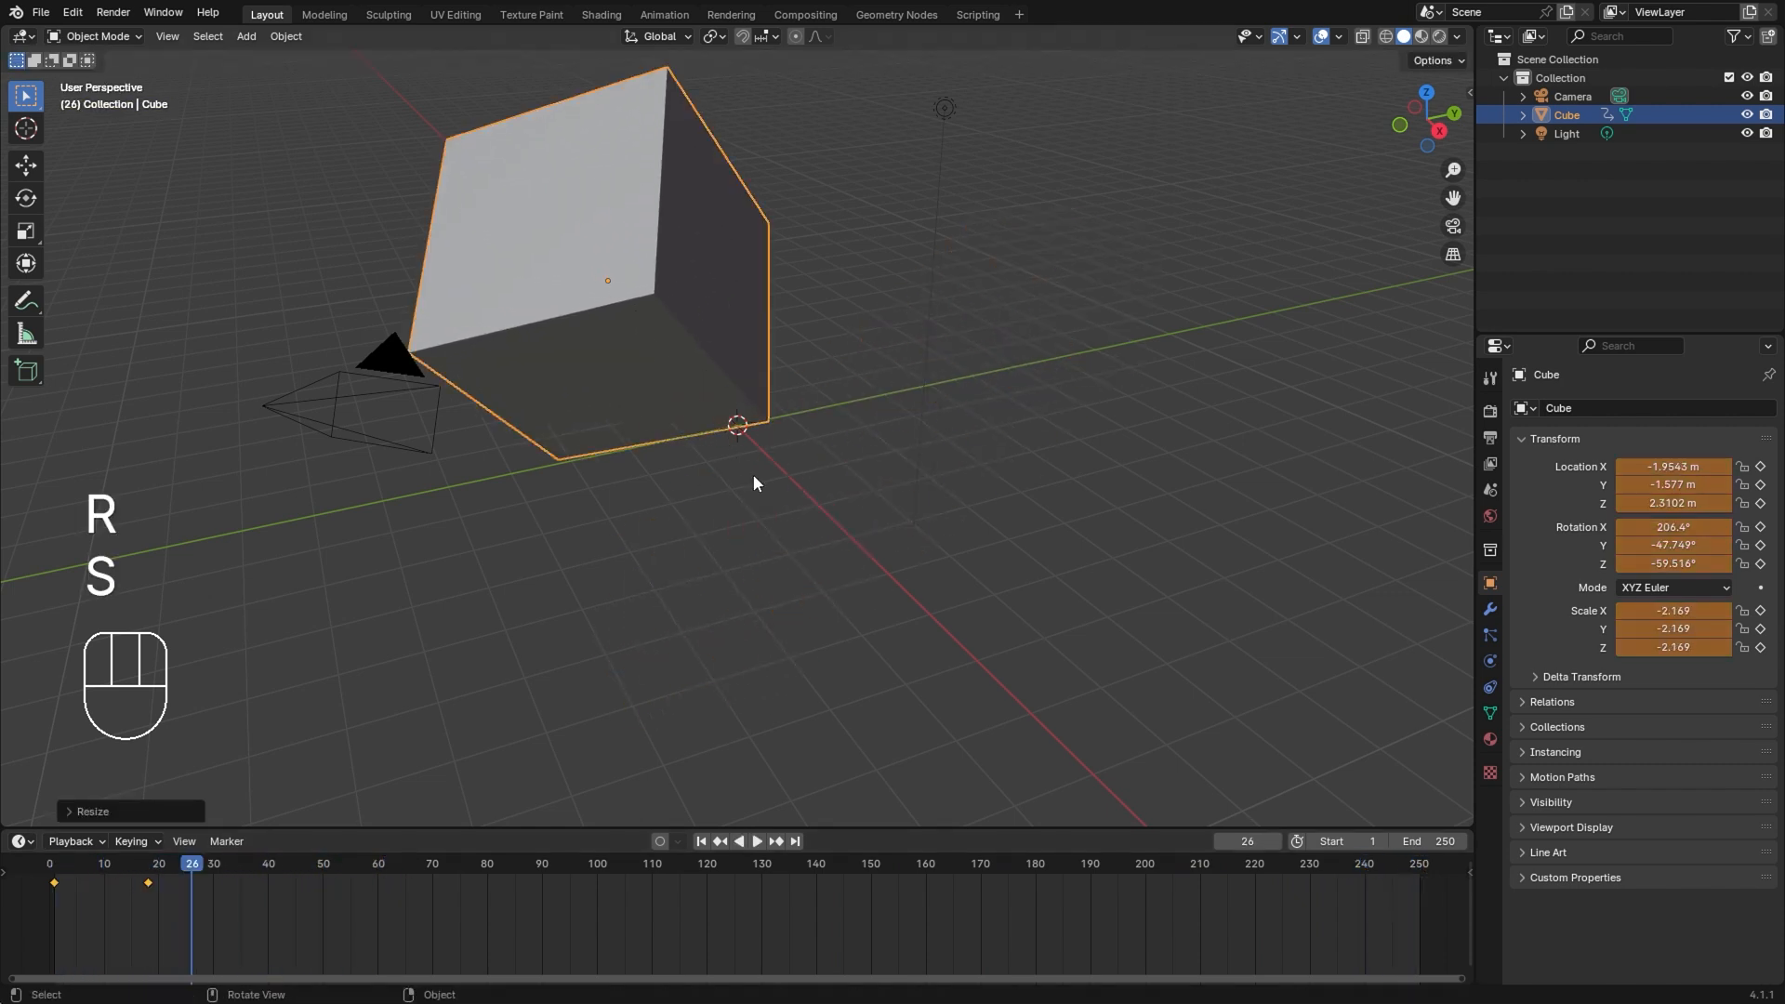
key(g)
click(779, 600)
key(i)
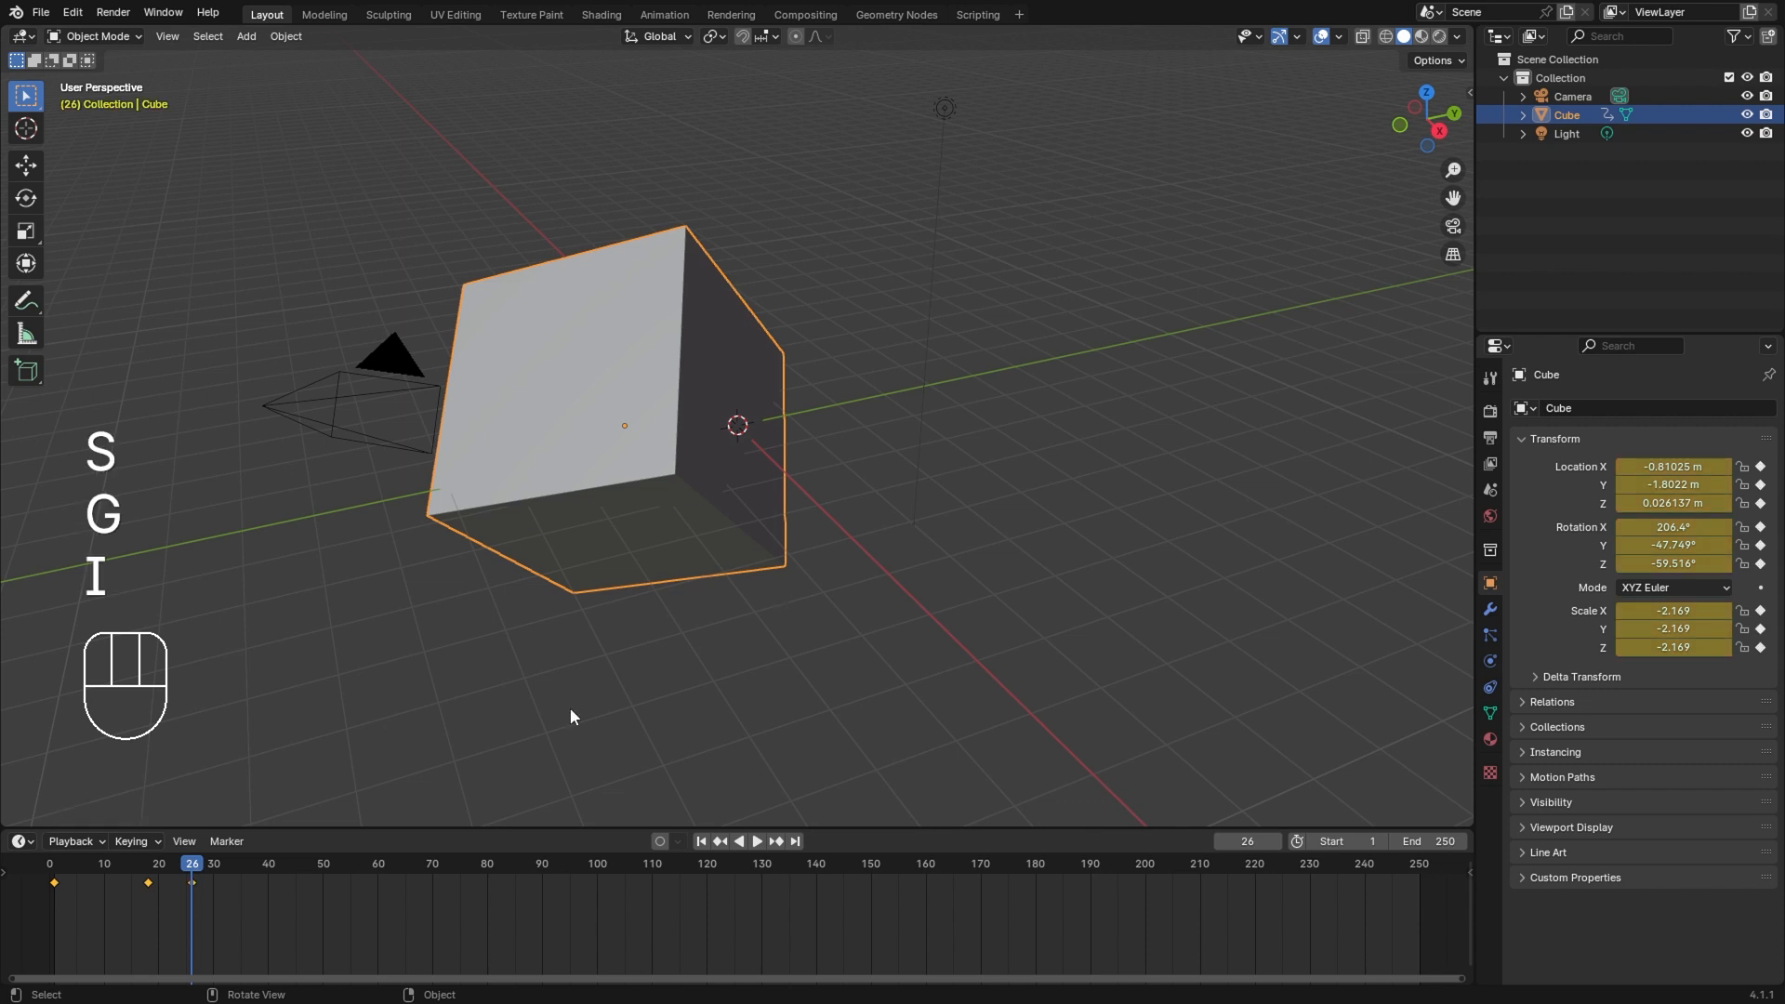
Step: Play the animation from frame 1 to review the motion through the three keyframes
click(55, 870)
key(space)
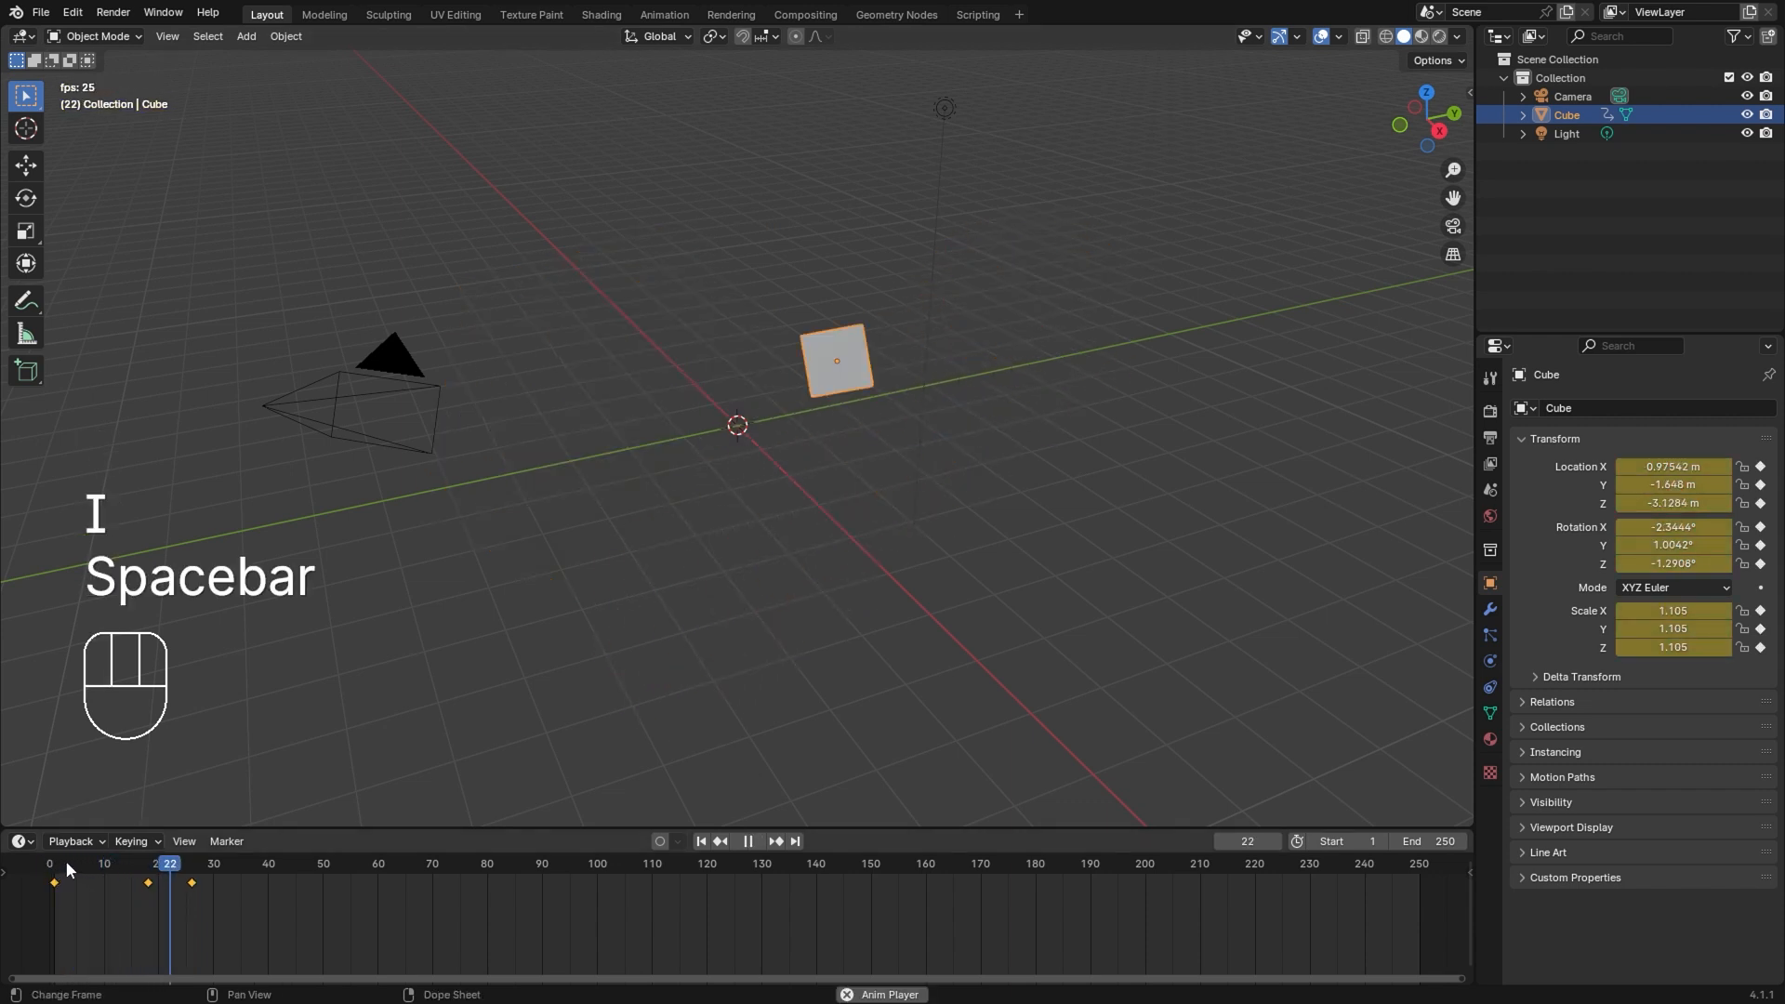
click(63, 870)
click(67, 864)
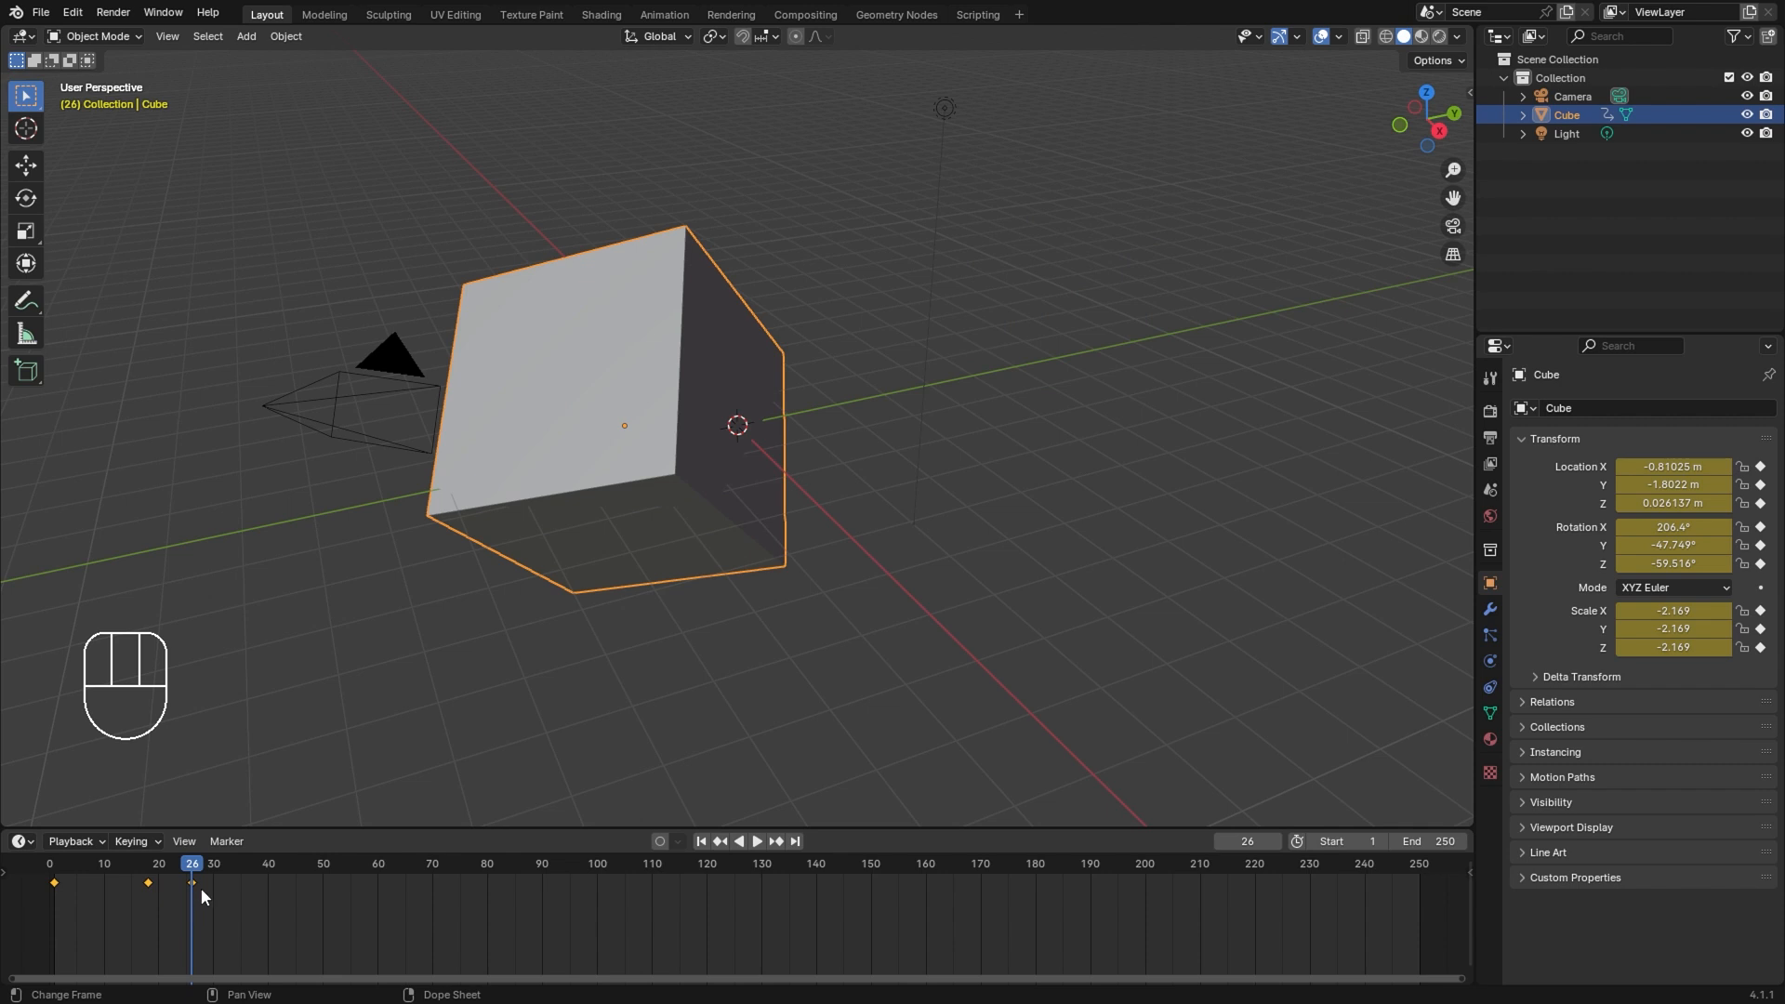
Step: Play the animation past the last keyframe and shorten the timeline by setting its end frame to 83
key(space)
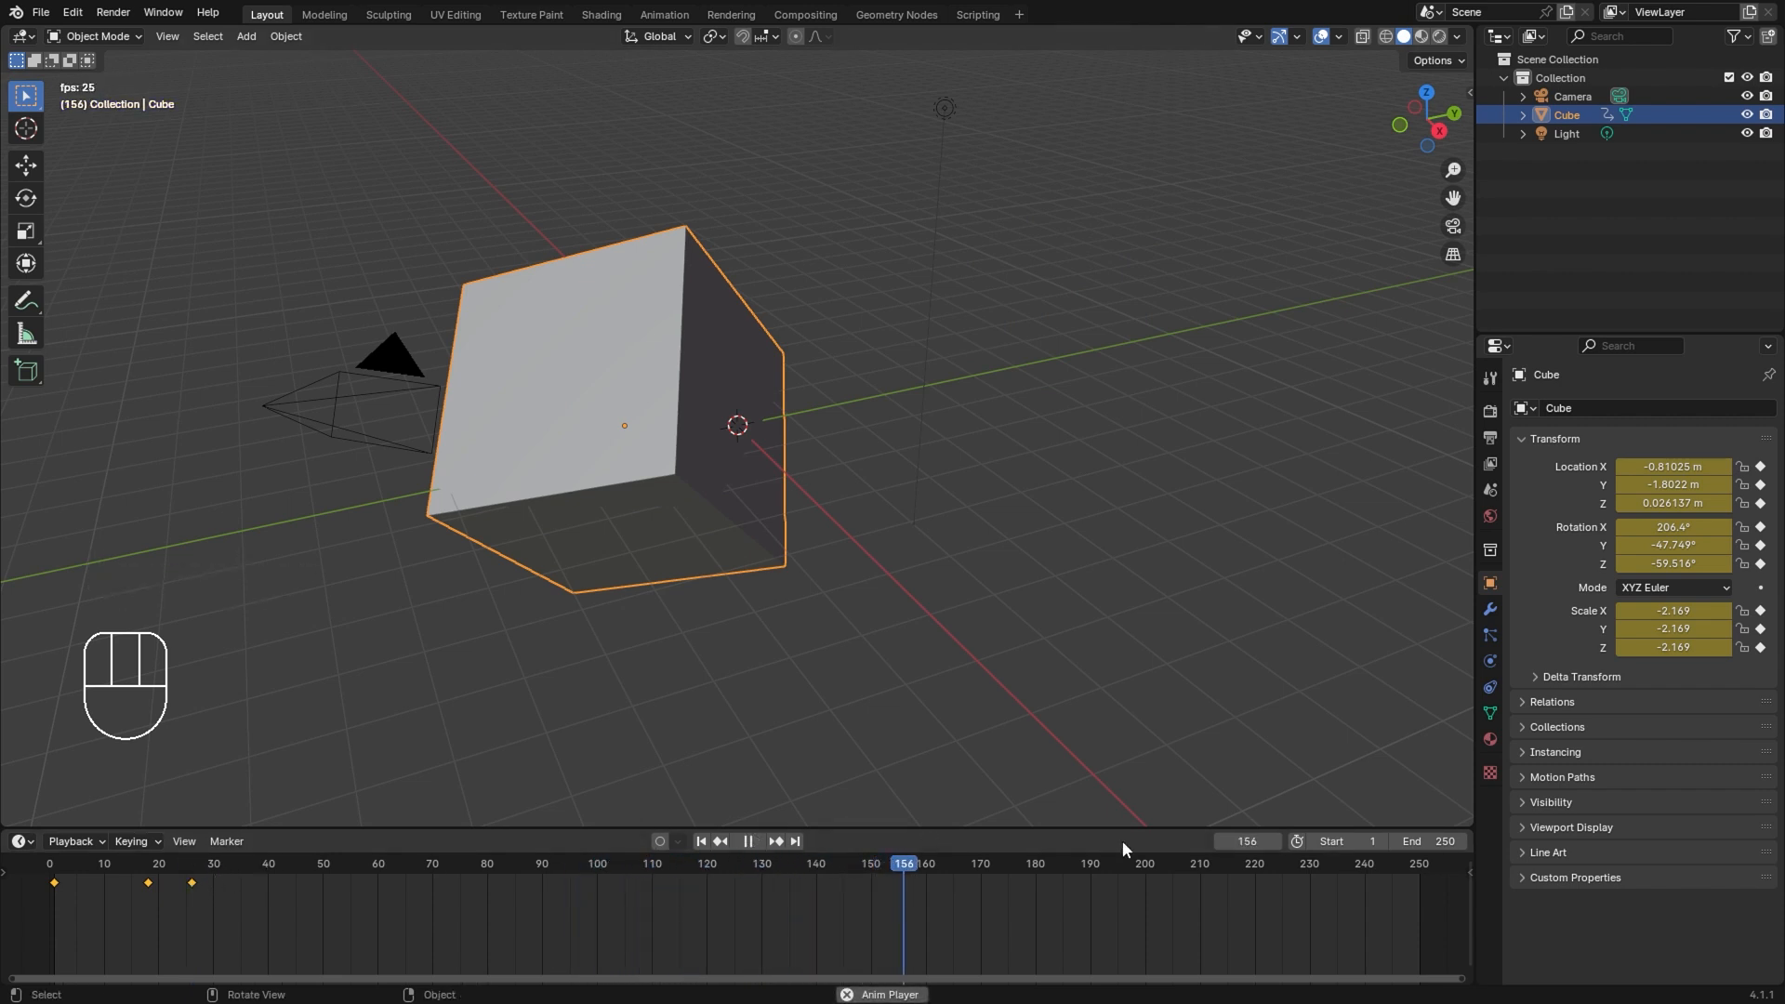
drag(1414, 844, 1213, 845)
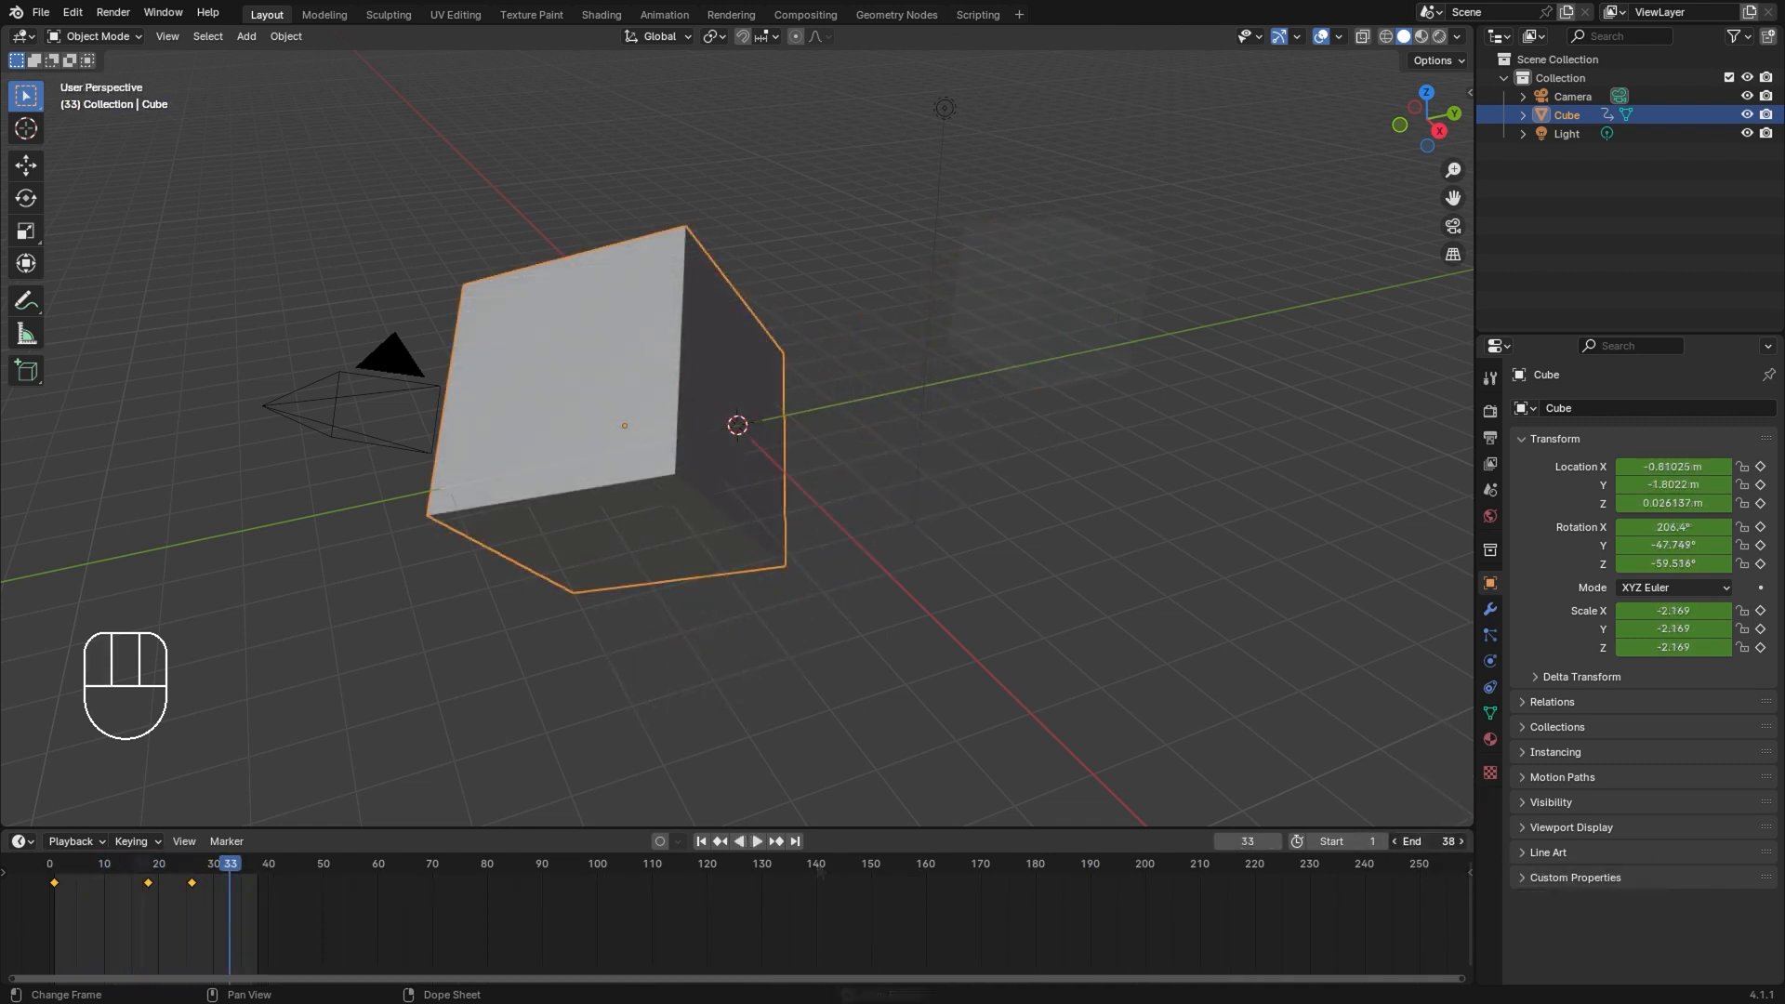
drag(1428, 842, 1469, 841)
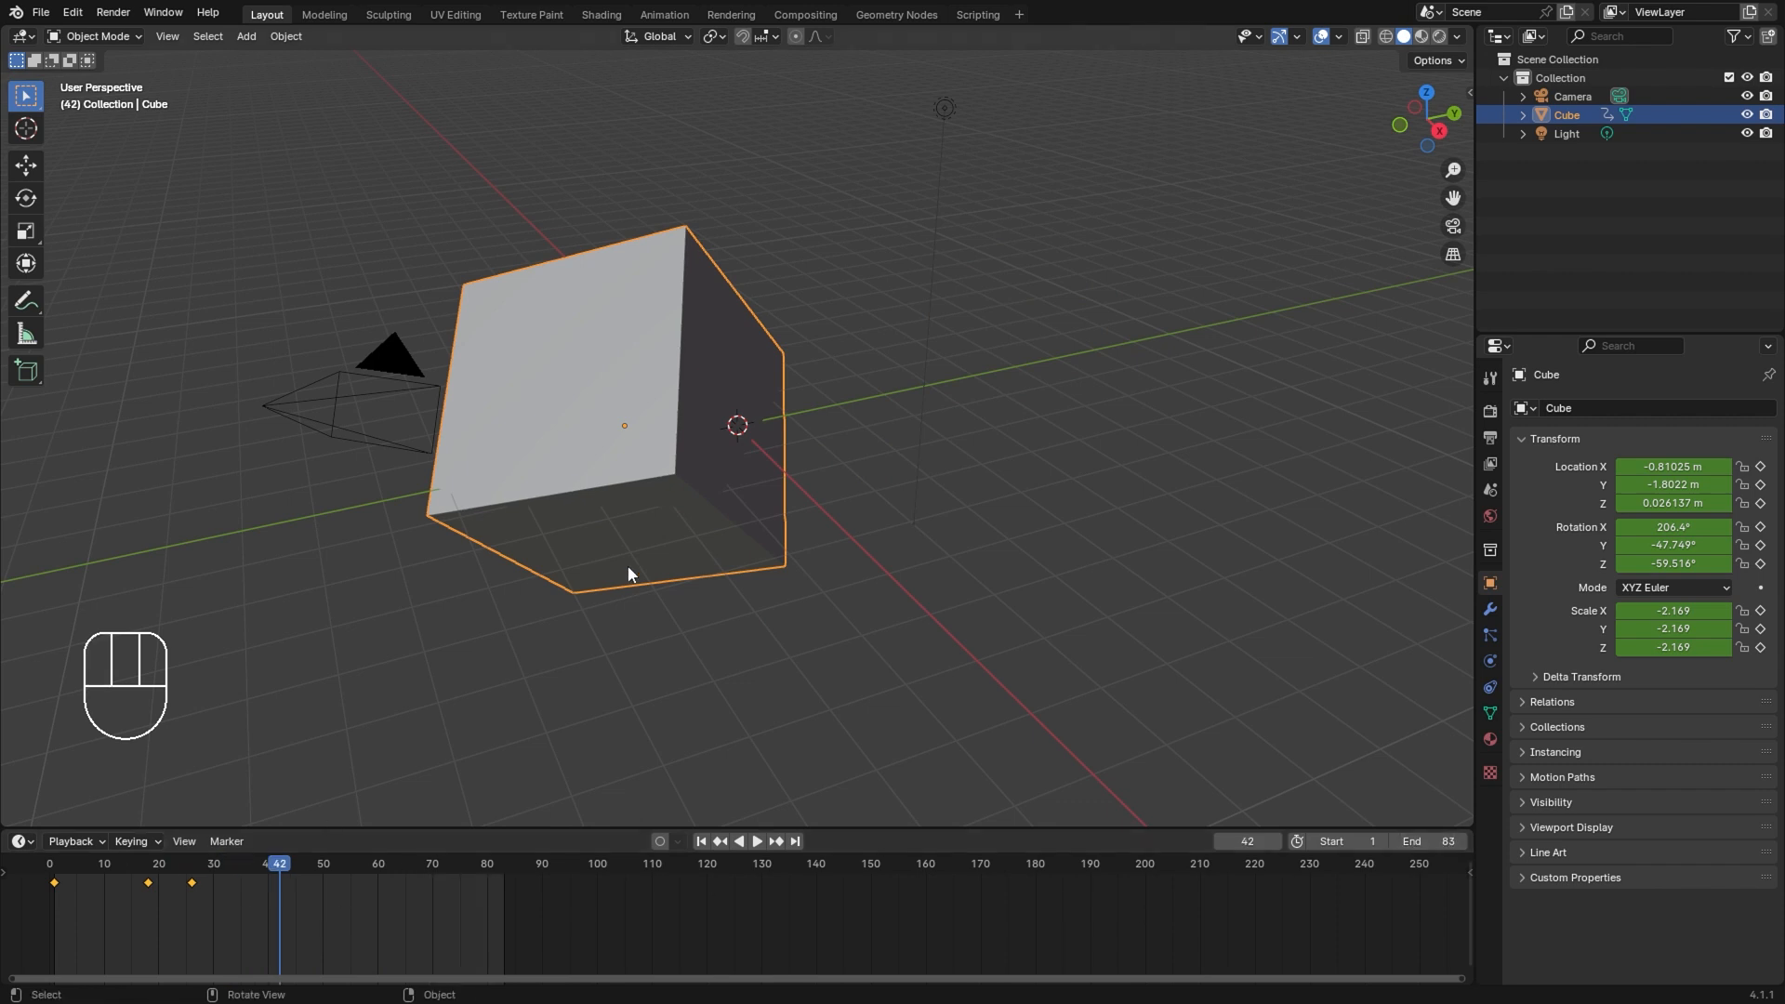
Step: At frame 42, move the cube to about X 2.41 m, Y 6.09 m, Z 0.51 m, scale it to about -1.57 and insert a keyframe
key(g)
click(1116, 534)
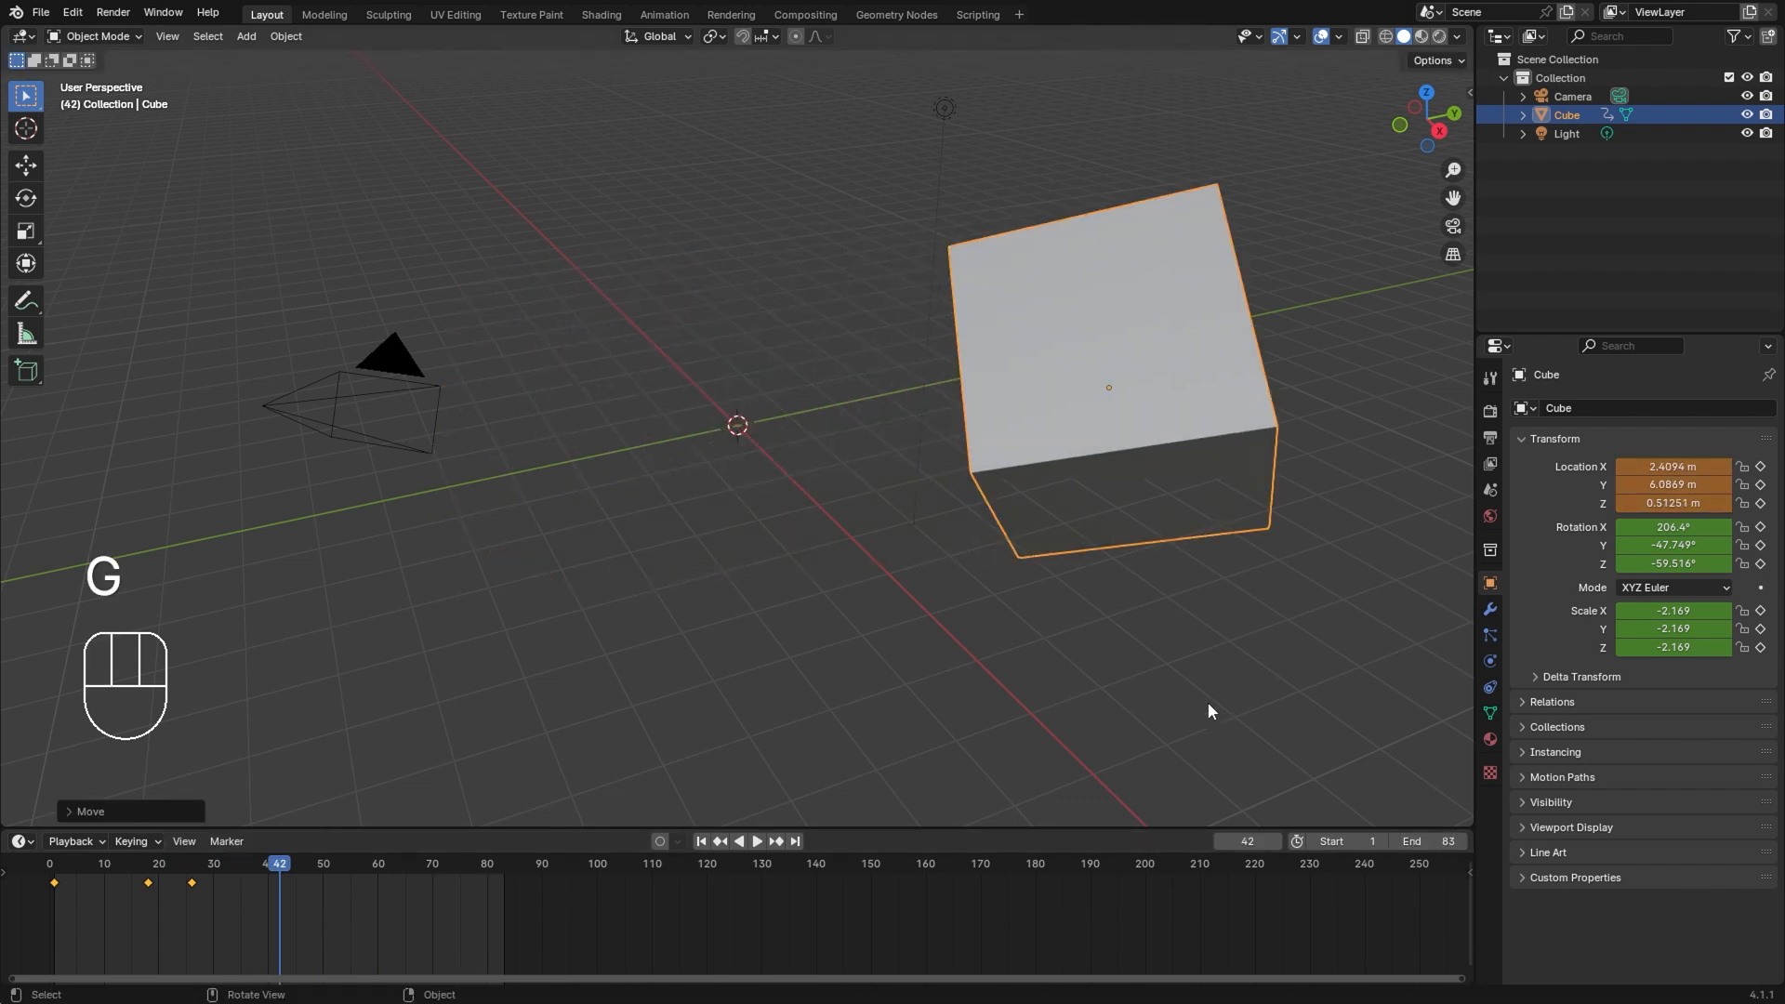
key(s)
click(1175, 689)
key(i)
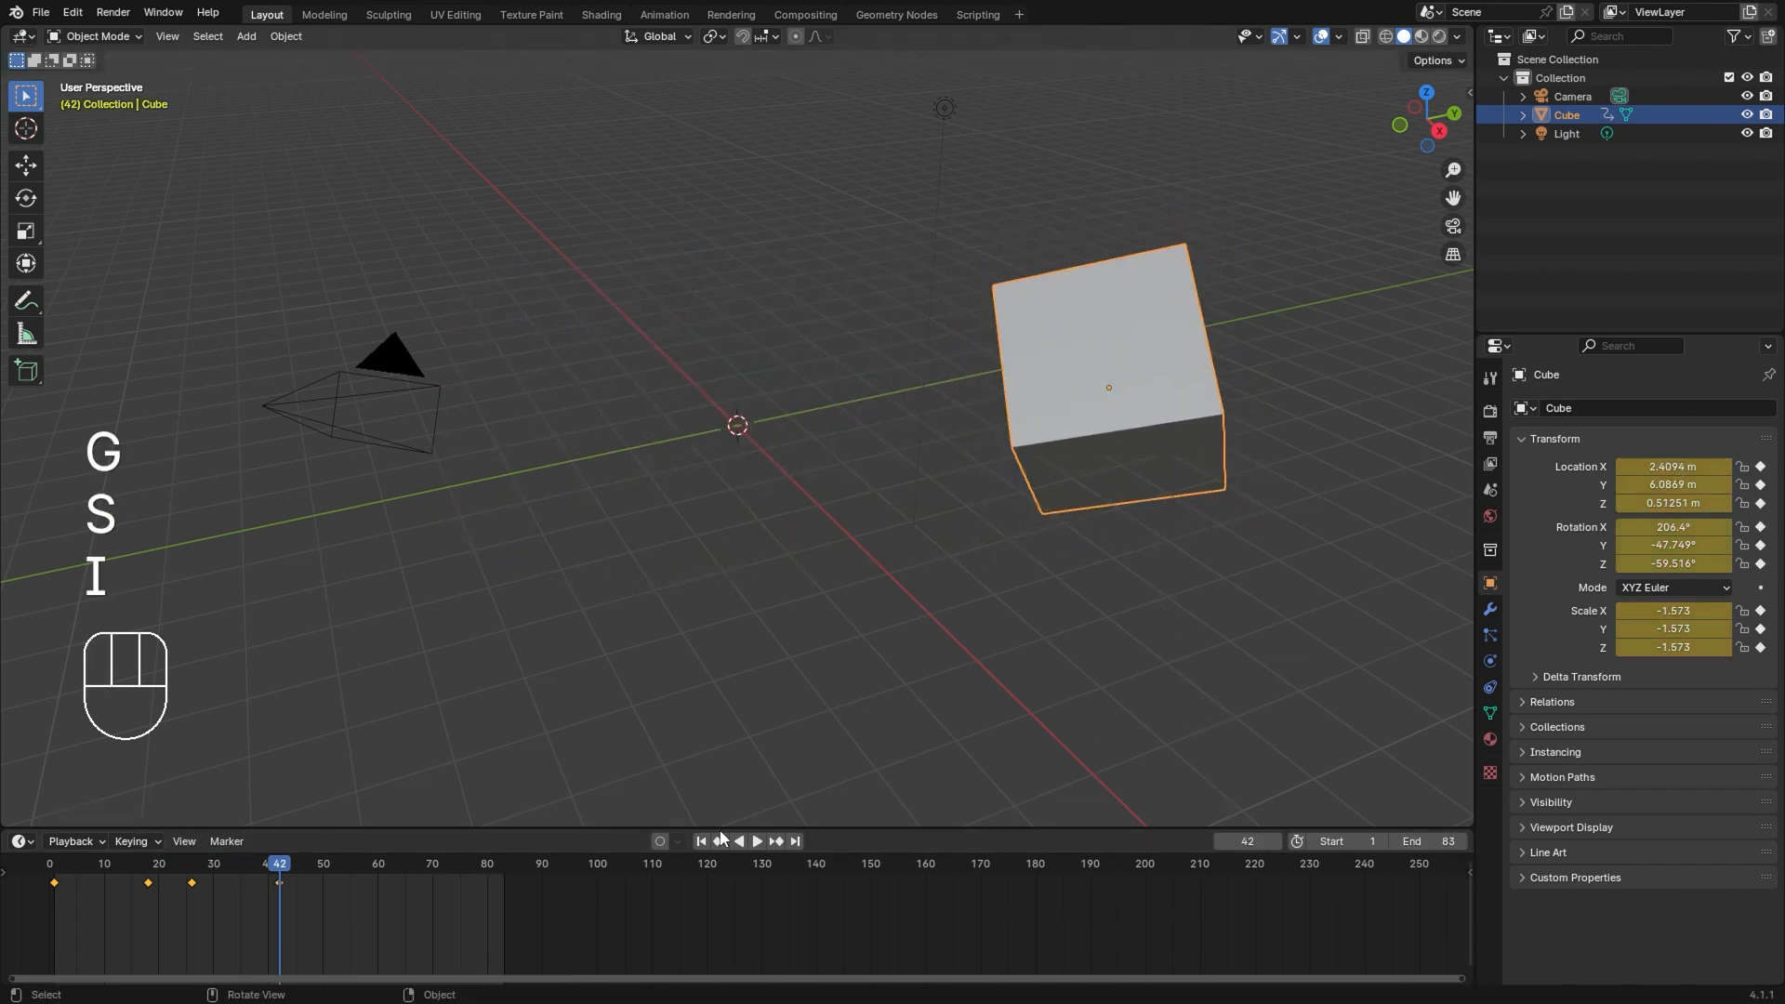
Step: Enable Auto Keying and, at frame 56, move the cube to about X -1.31 m, Y -0.78 m, Z 1.77 m
drag(300, 866, 361, 863)
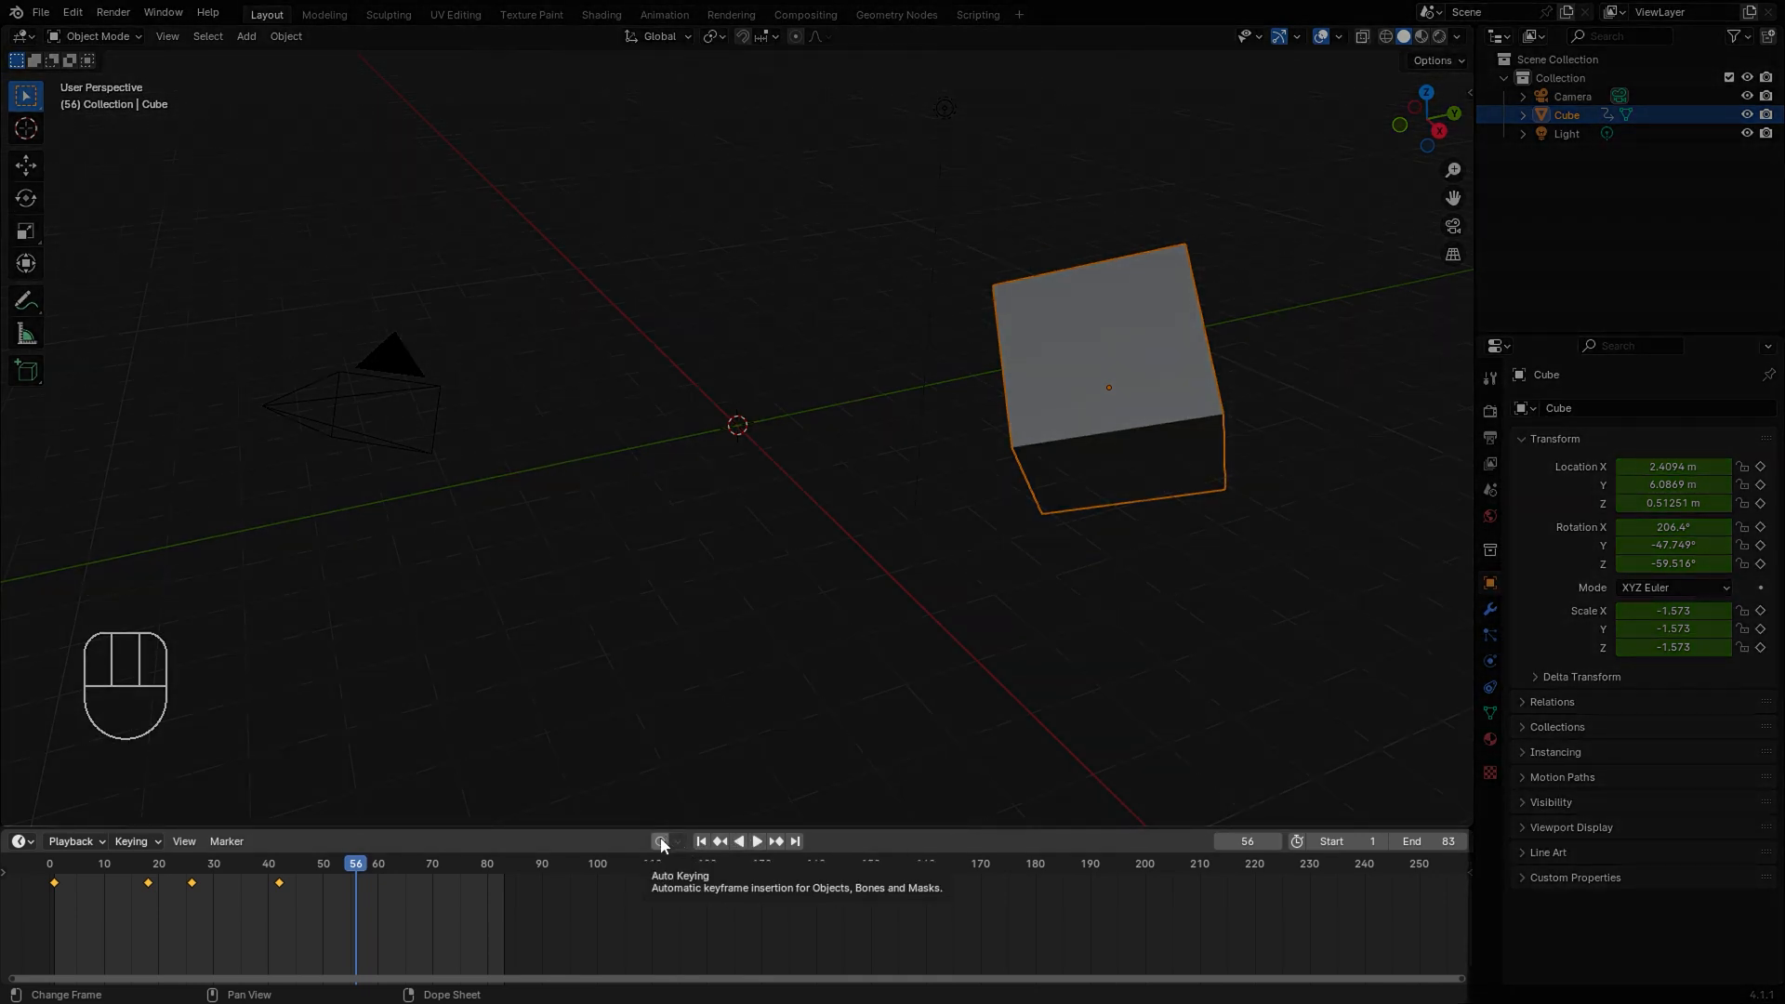
click(654, 841)
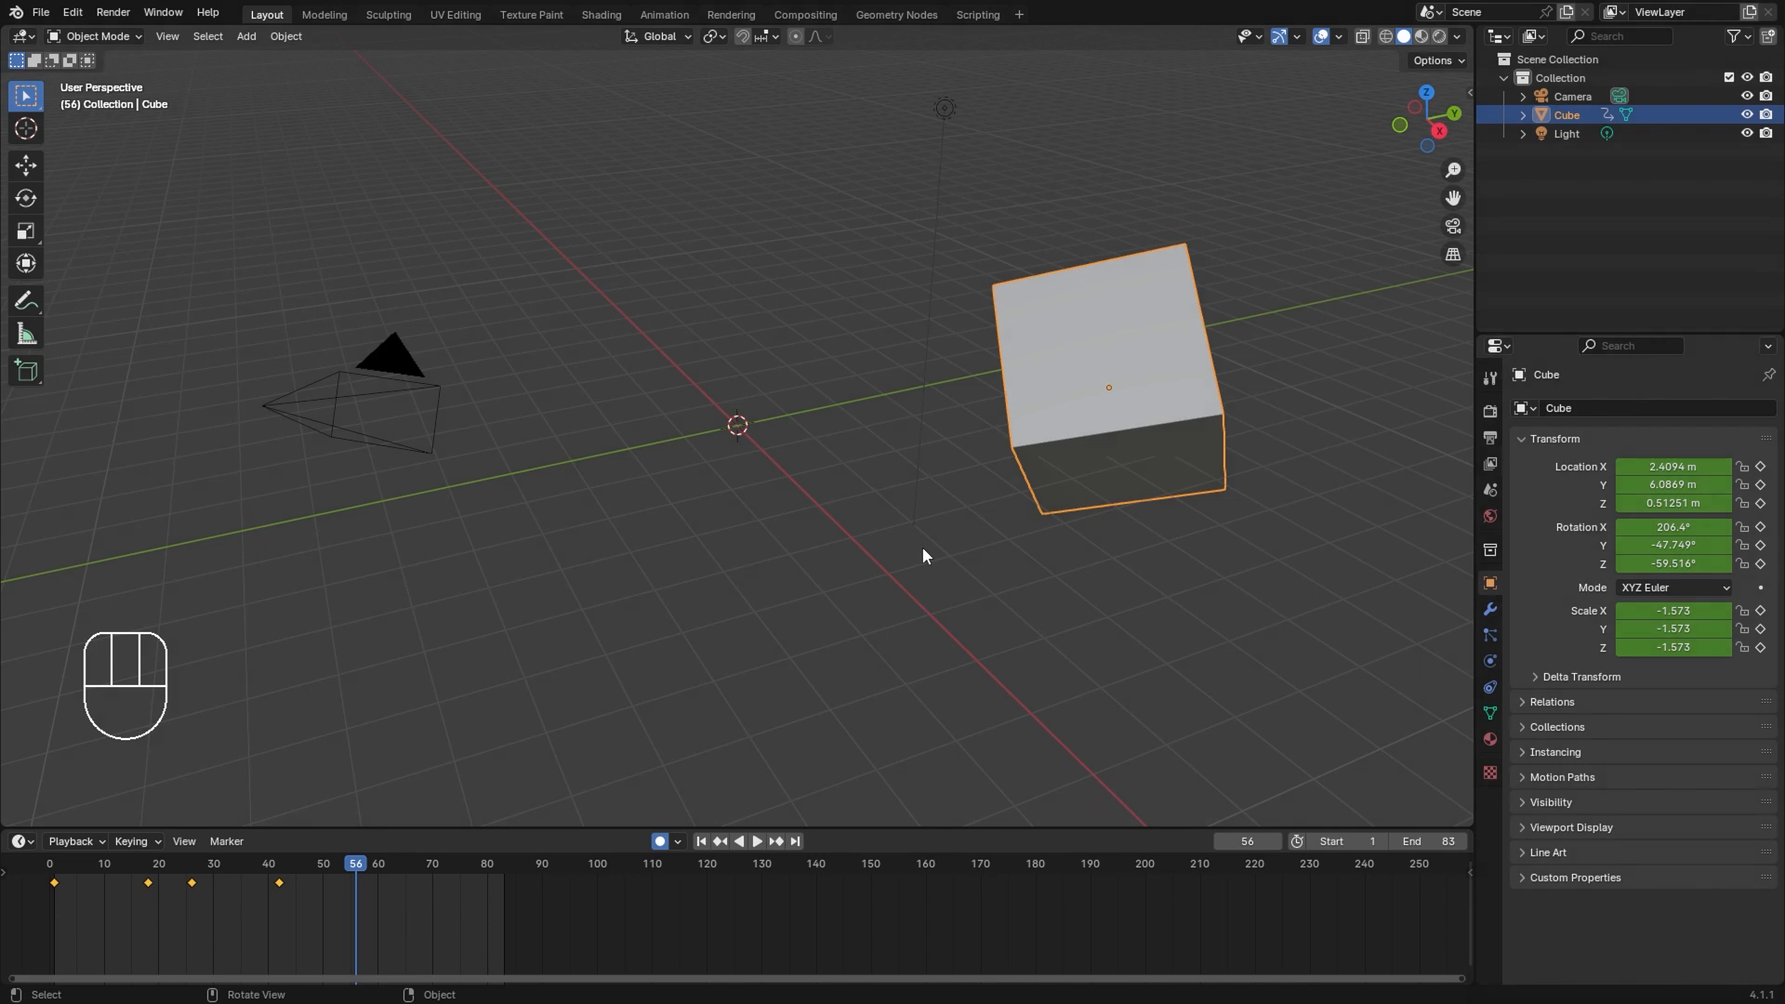
key(g)
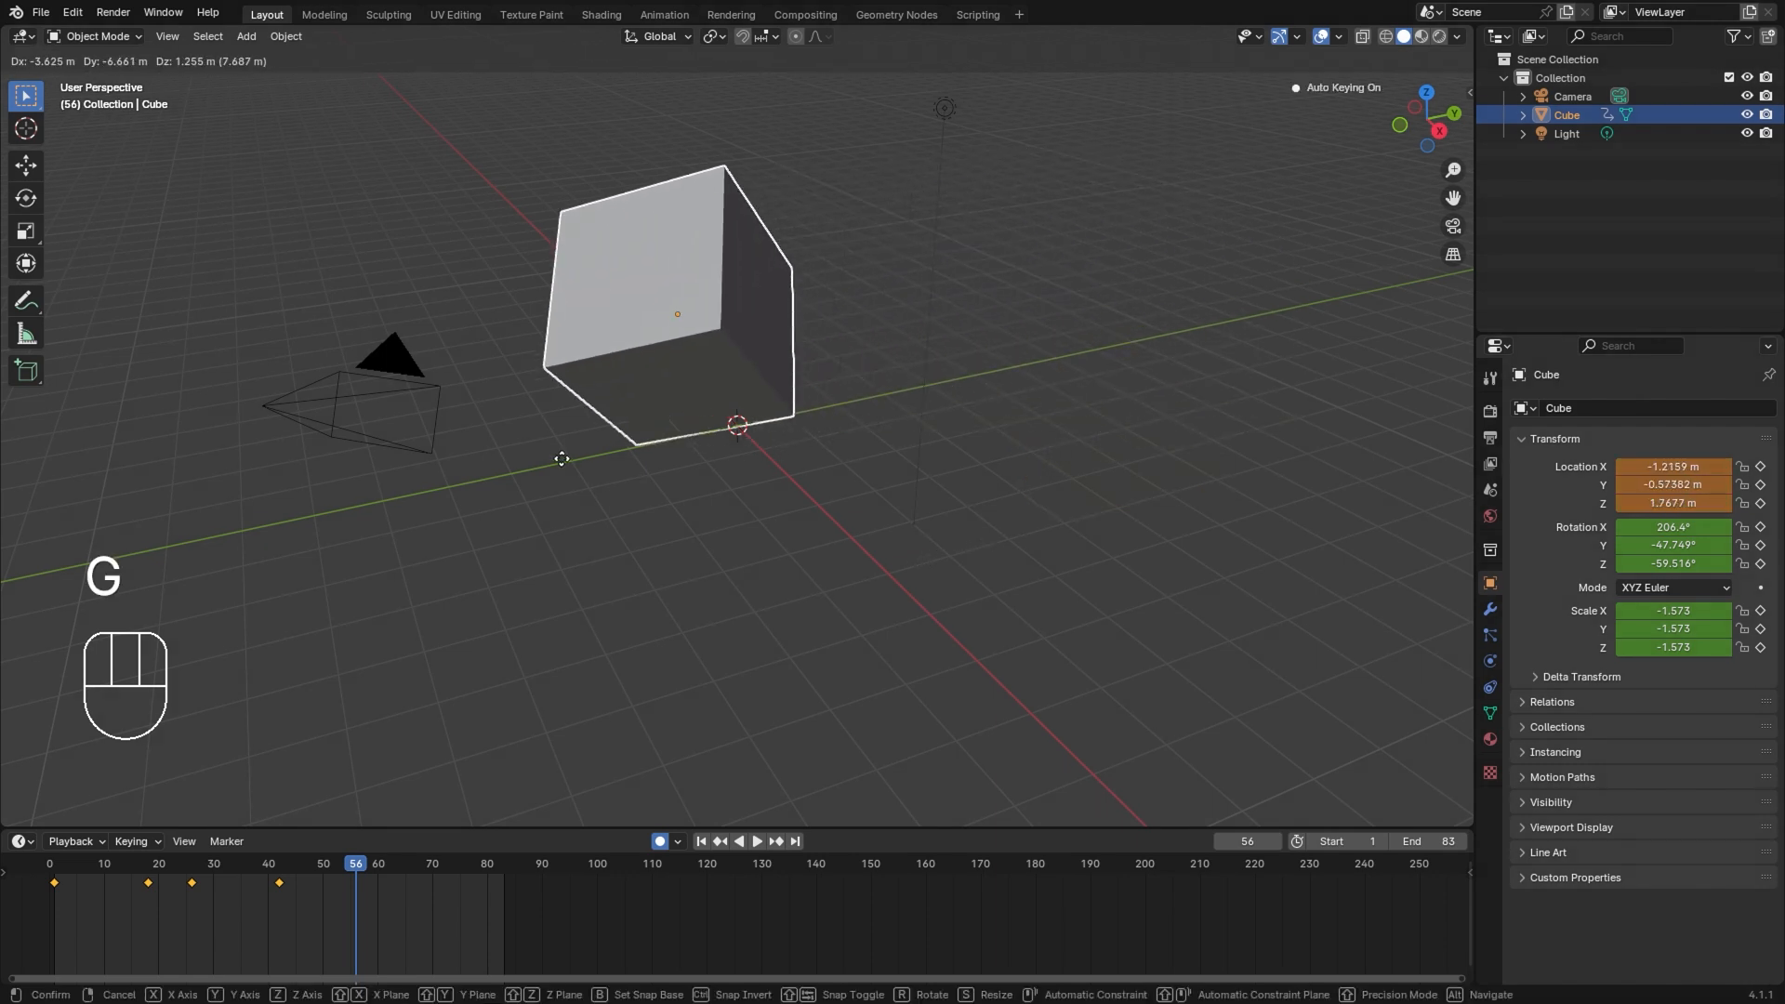
click(557, 464)
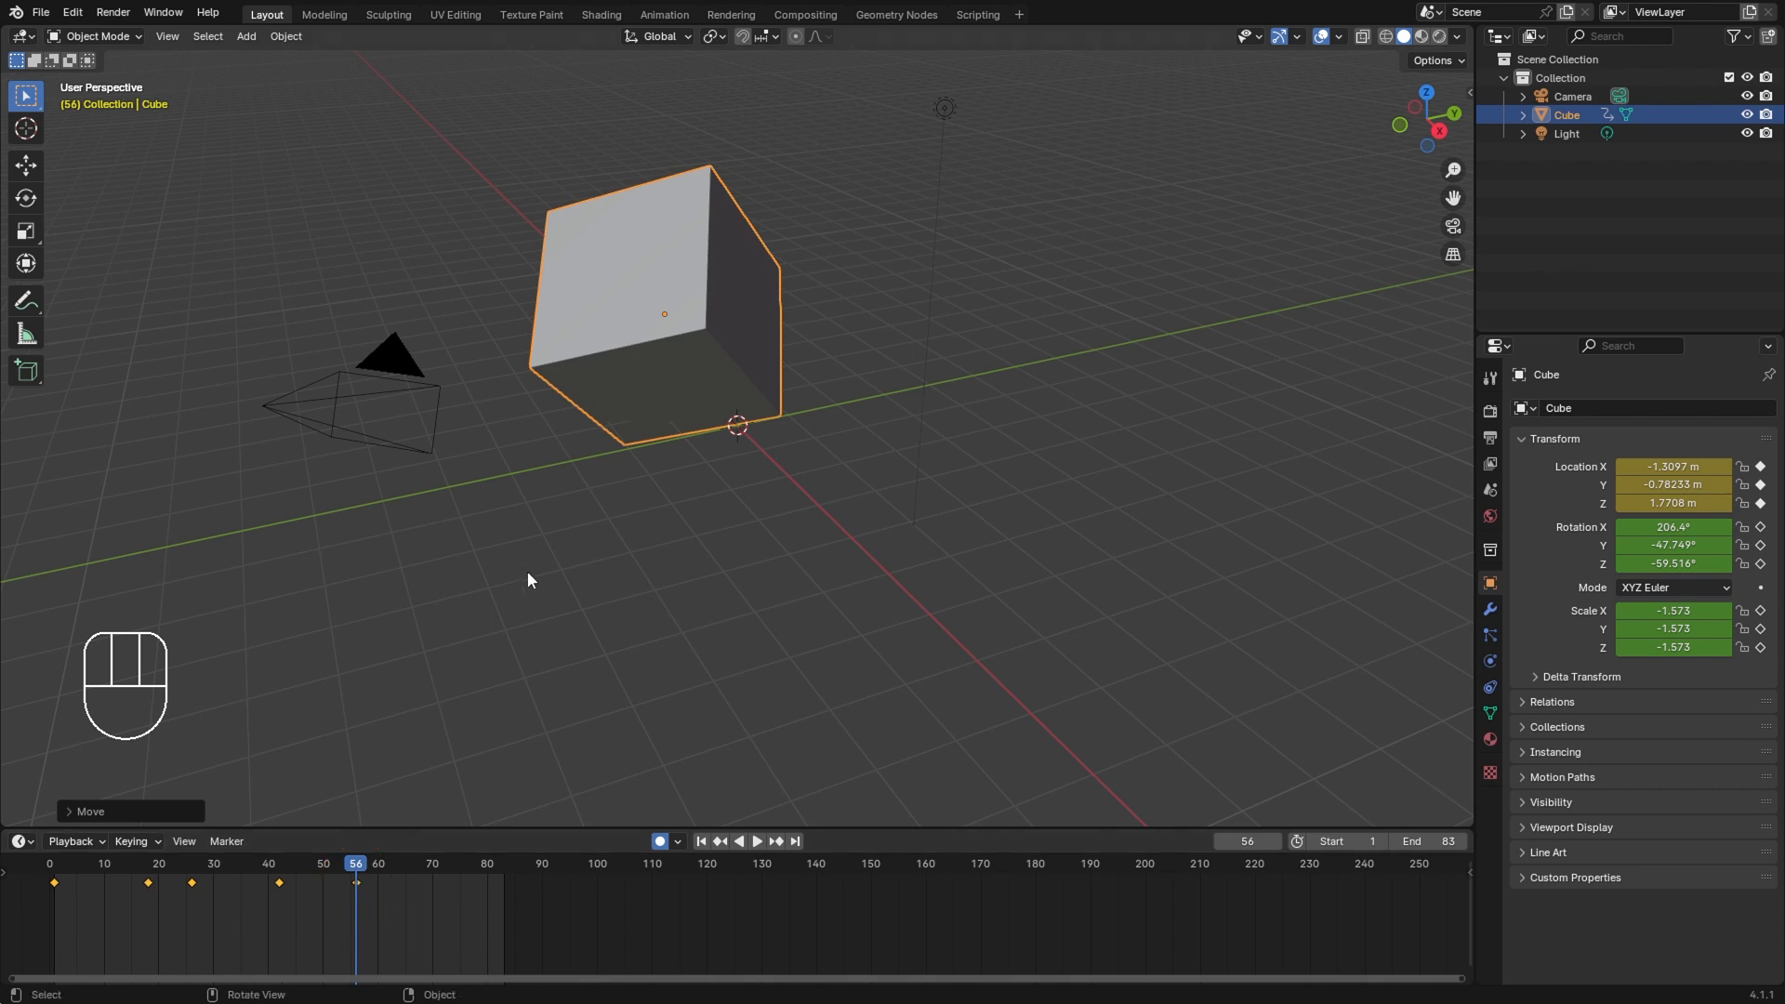
Step: At frame 63, auto-key the cube moved to about X 1.58 m, Y 4.89 m, Z 1.07 m and rotated to about 366°, -46°, -130°
click(396, 869)
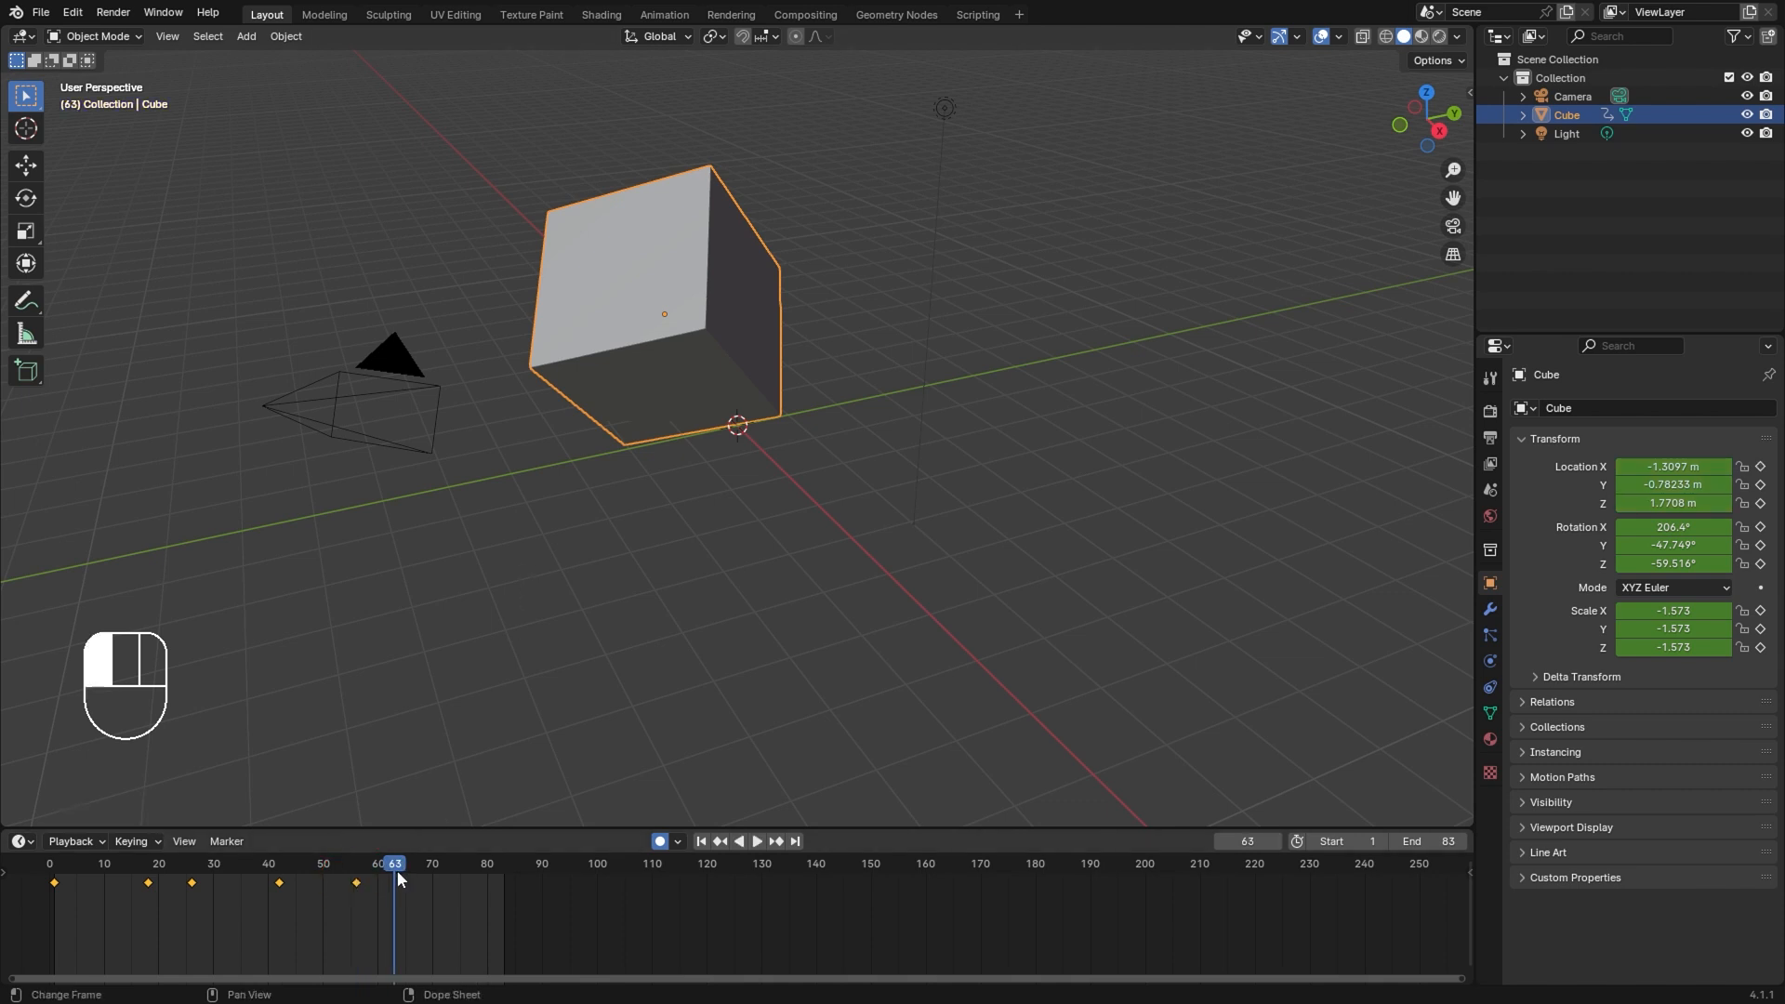
key(g)
key(r)
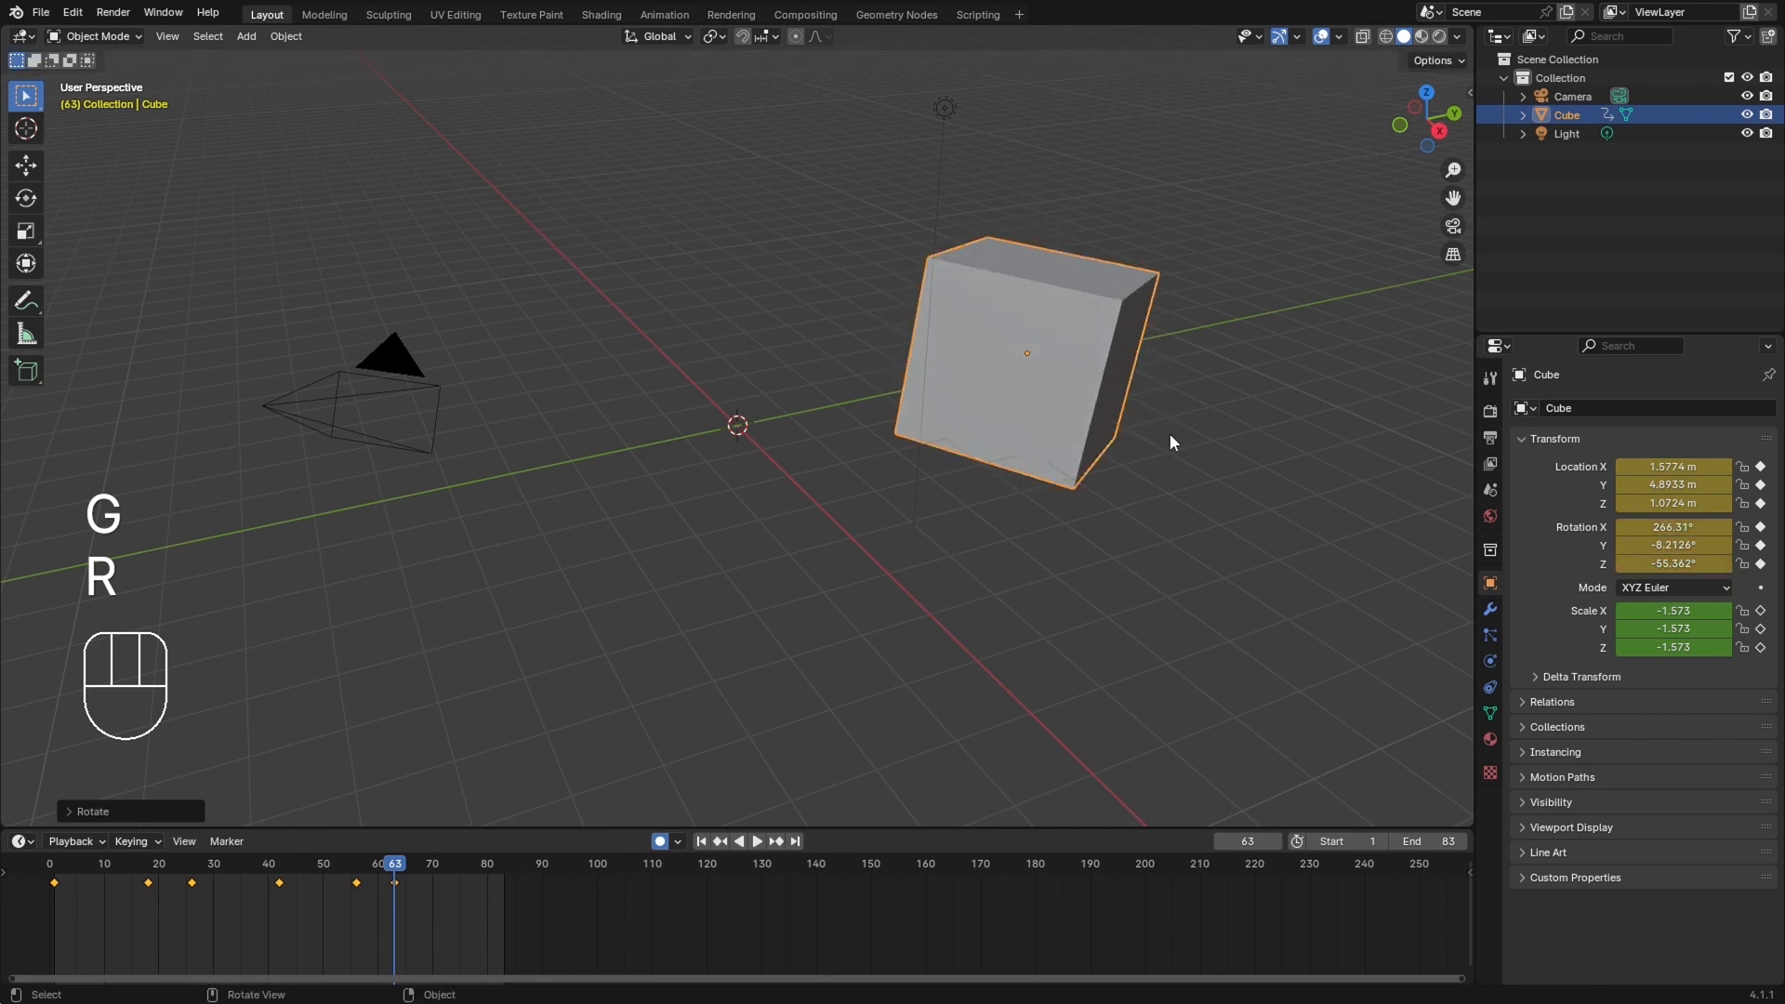
key(r)
click(1035, 456)
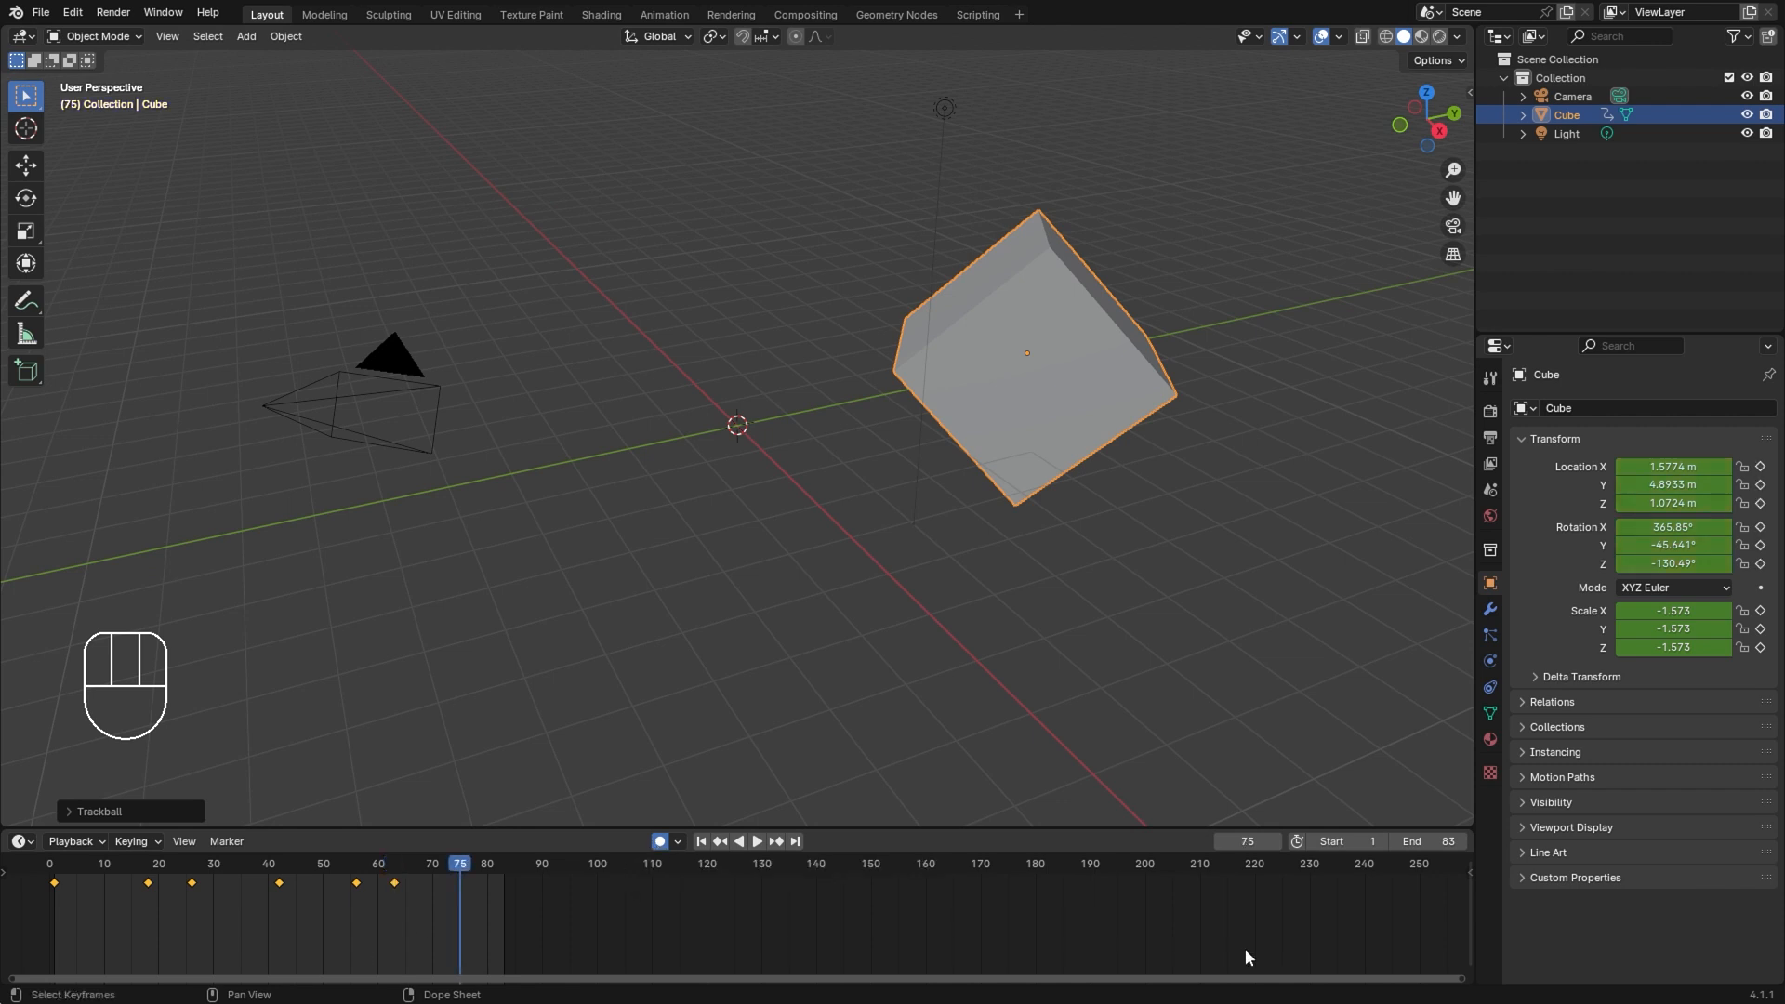
Step: Delete all of the cube's keyframes from the timeline and insert a new keyframe at frame 1
drag(433, 909, 32, 884)
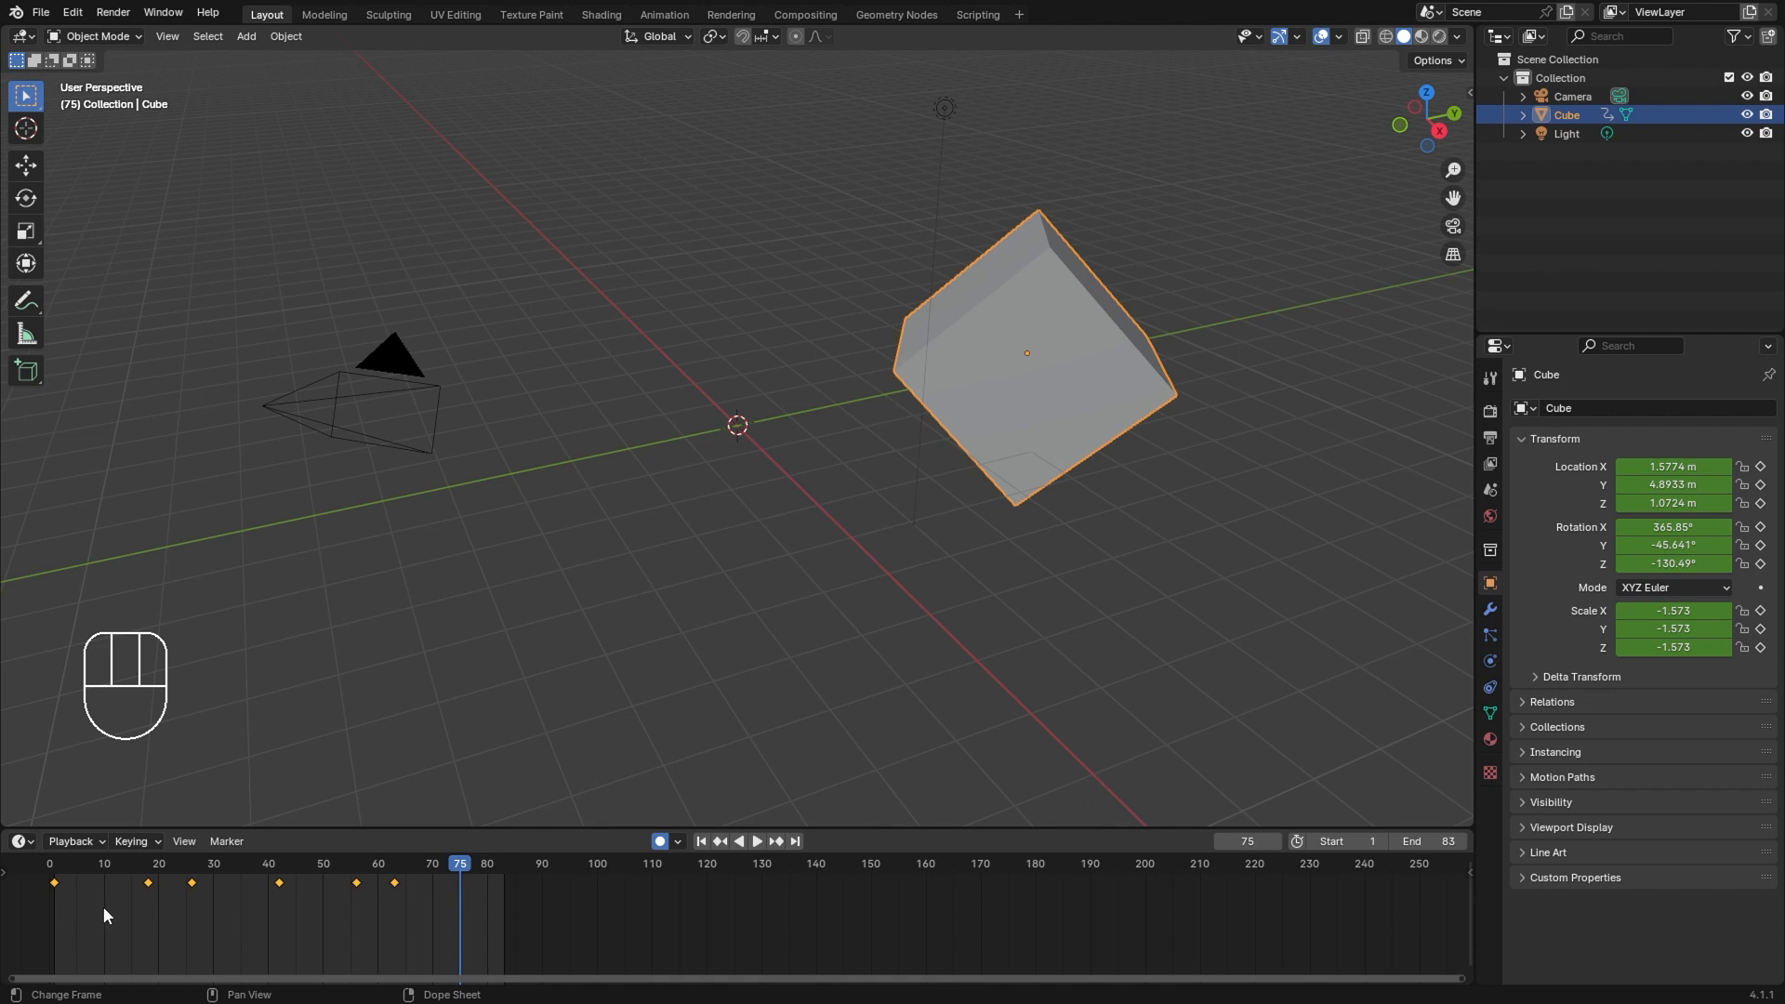
key(x)
click(158, 891)
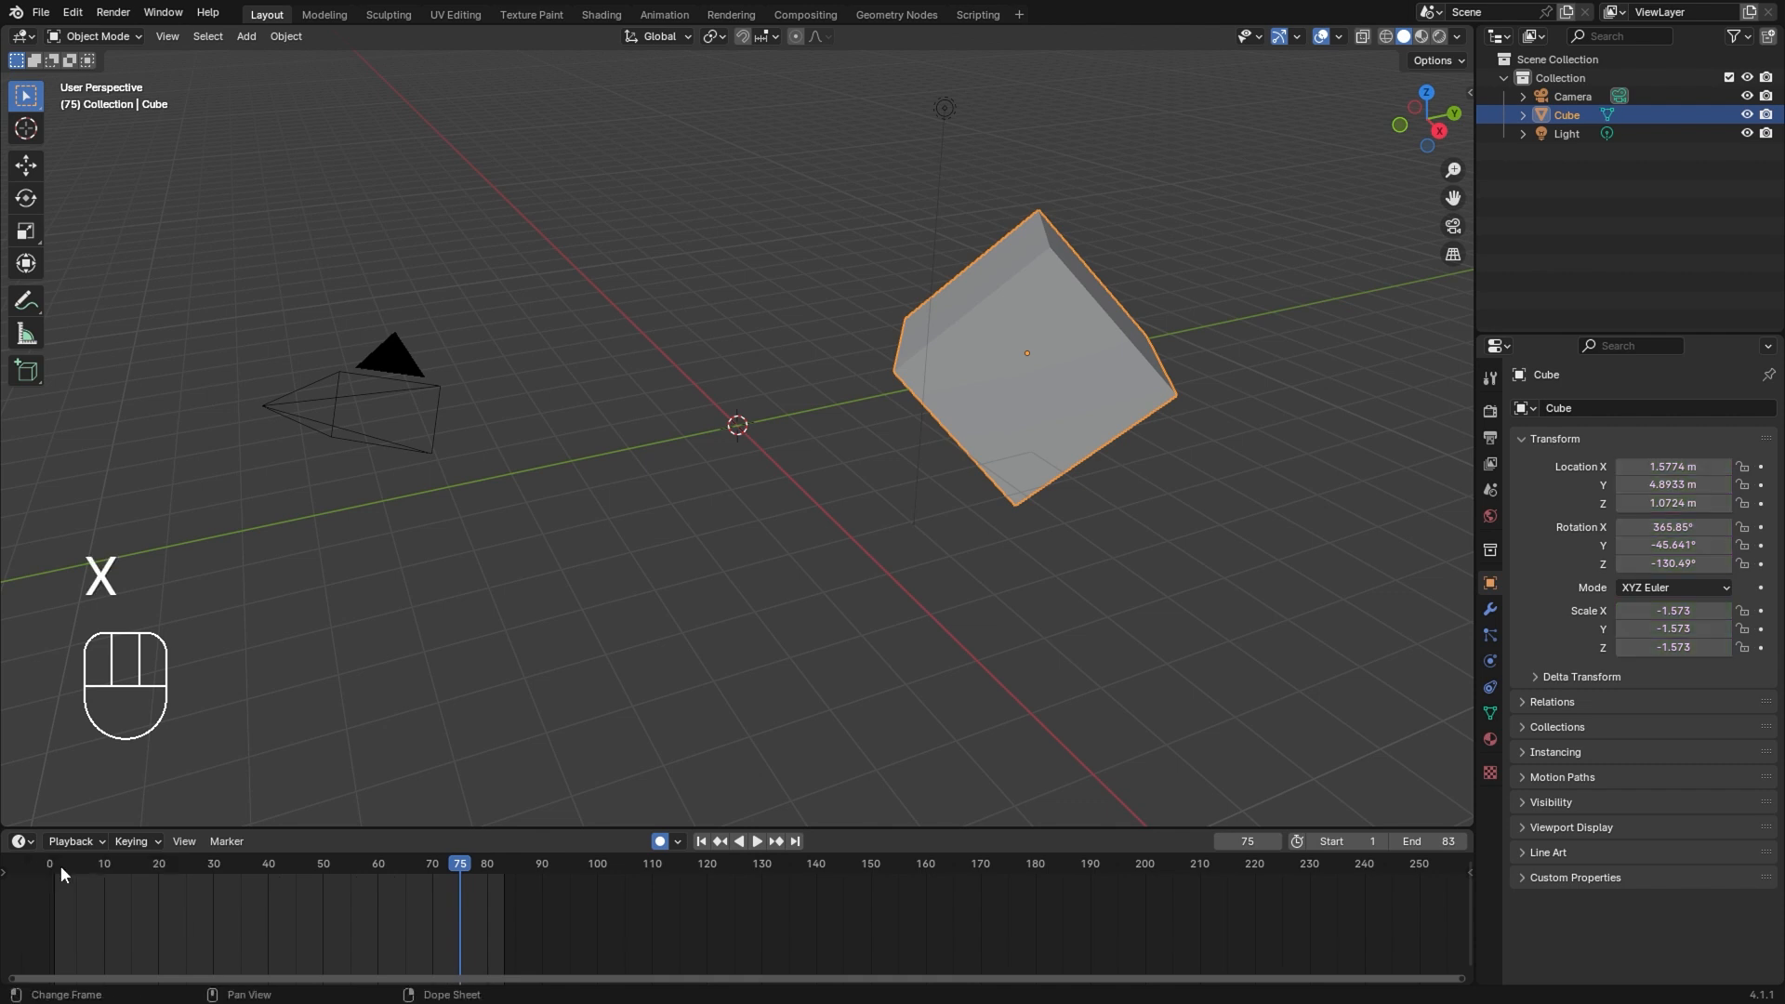
drag(60, 867, 54, 867)
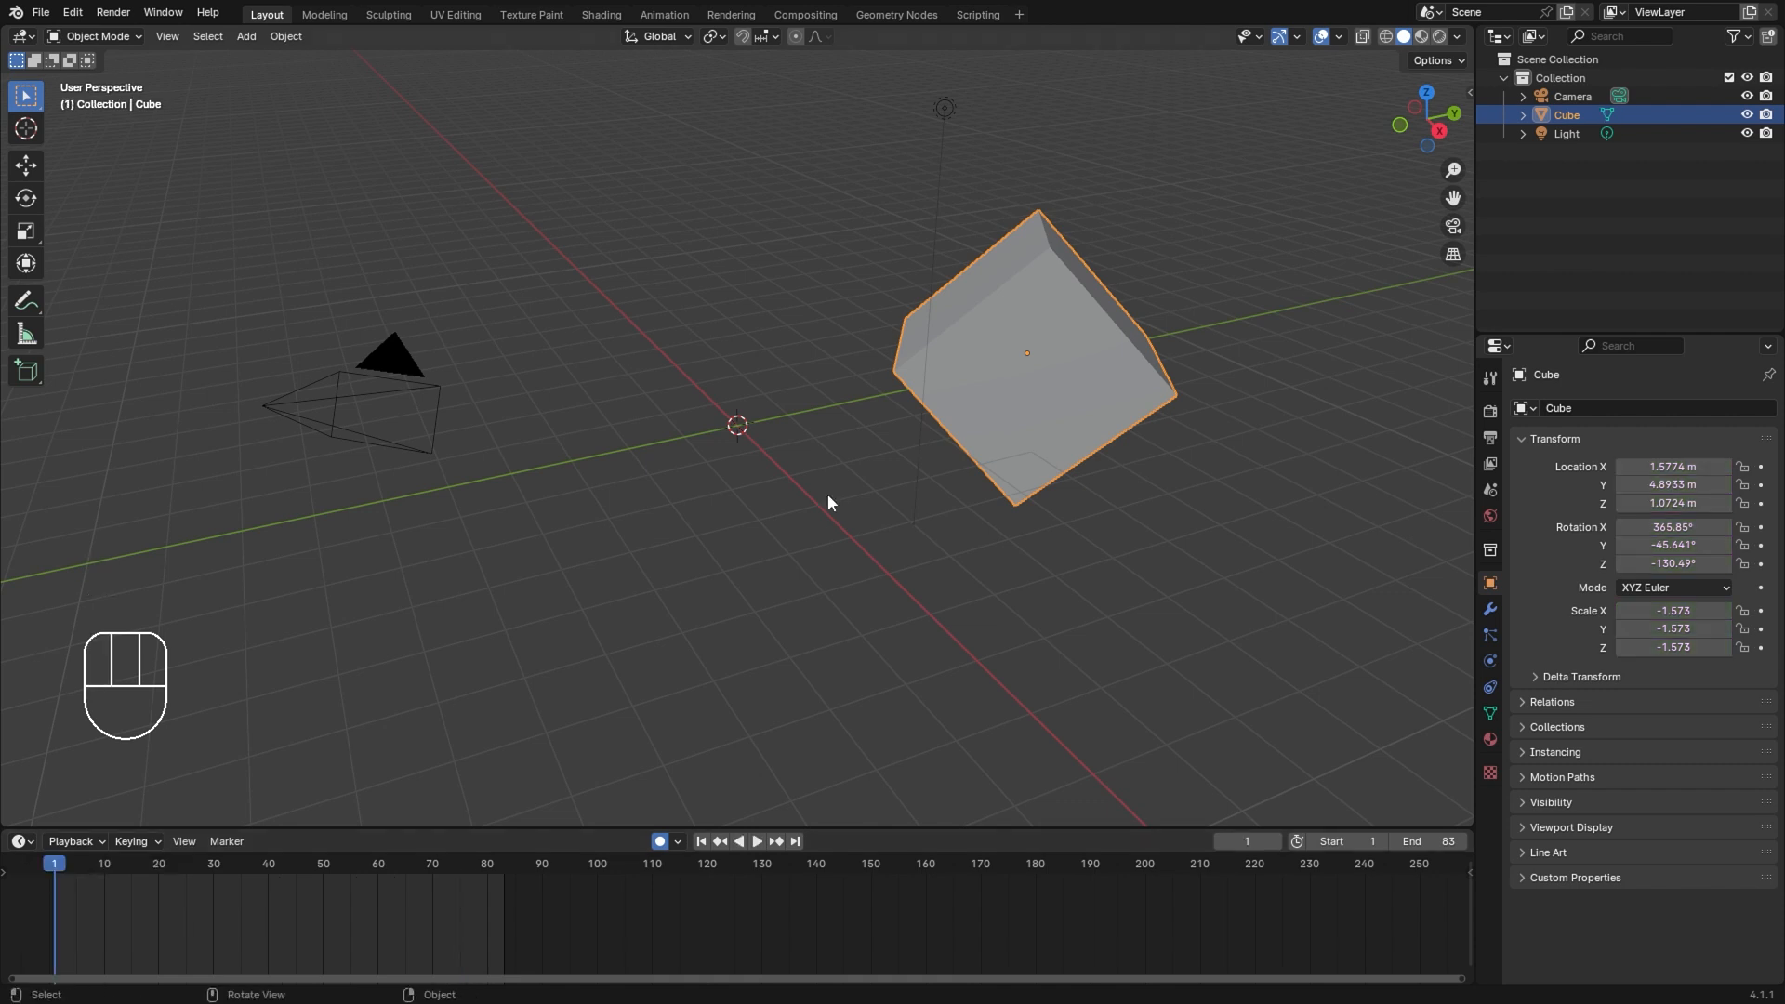
key(i)
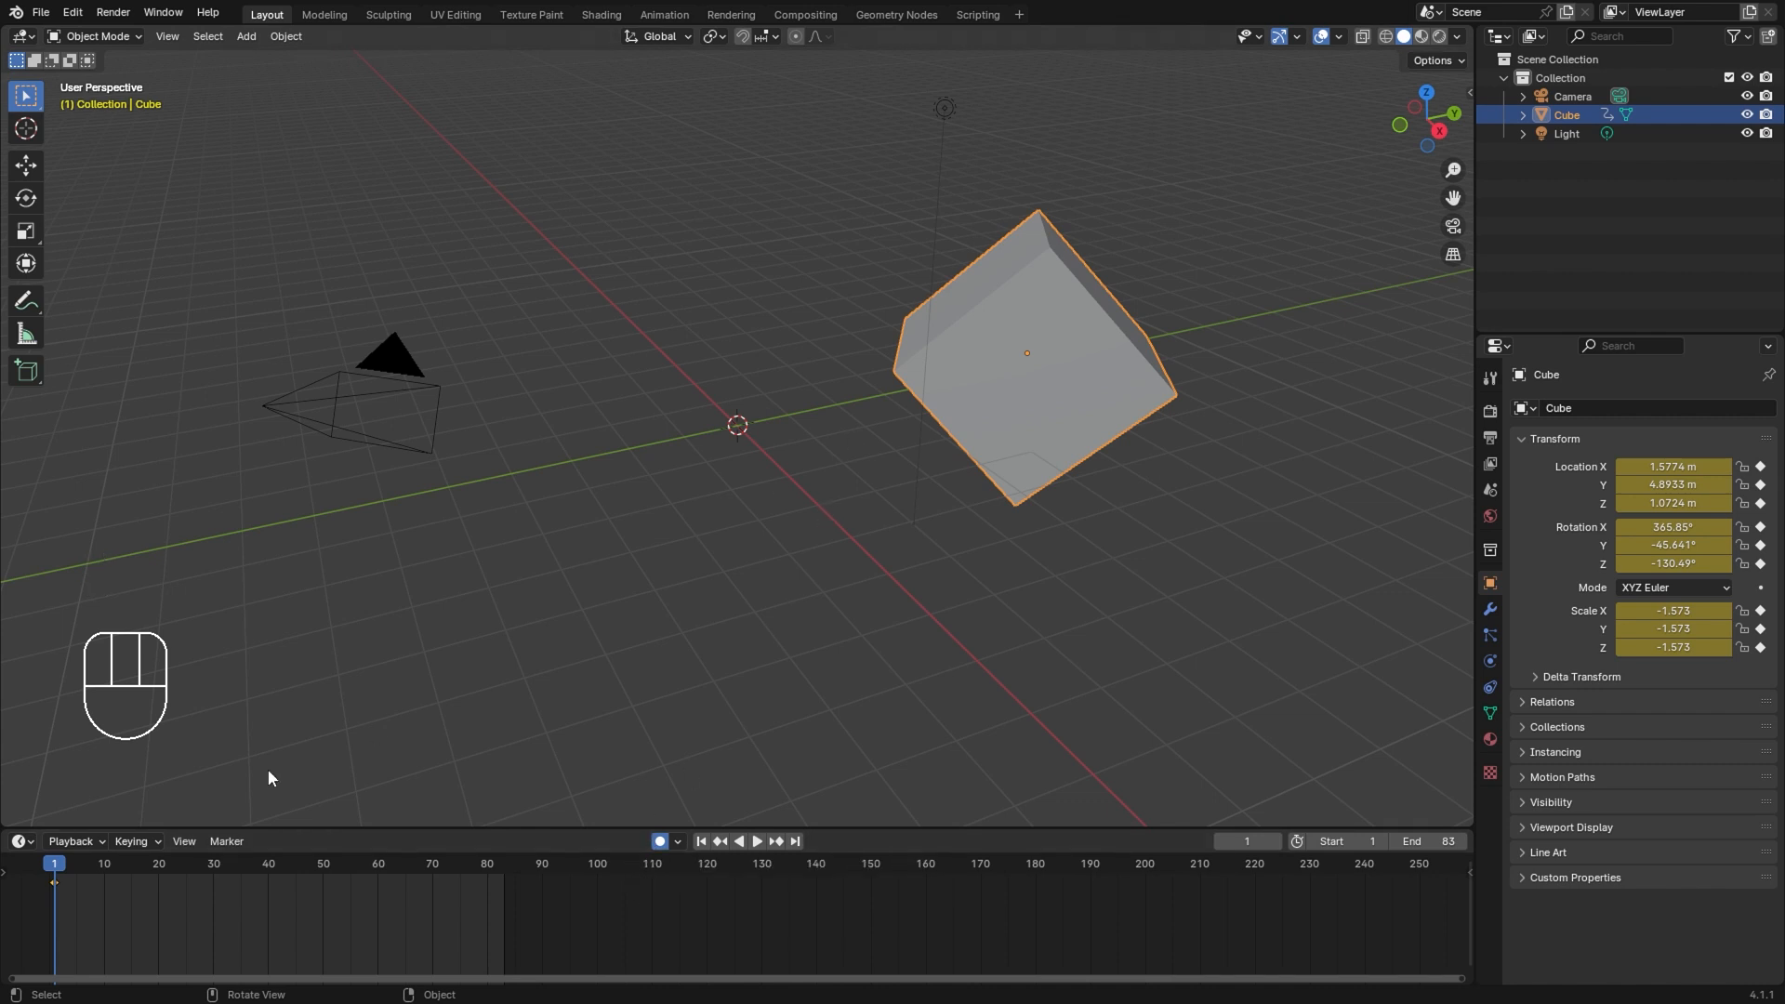
Step: At frame 15, auto-key the cube moved to about X -2.21 m, Y -2.94 m, Z 1.68 m and rotated to about 363°, 3°, -103°
drag(82, 863, 140, 867)
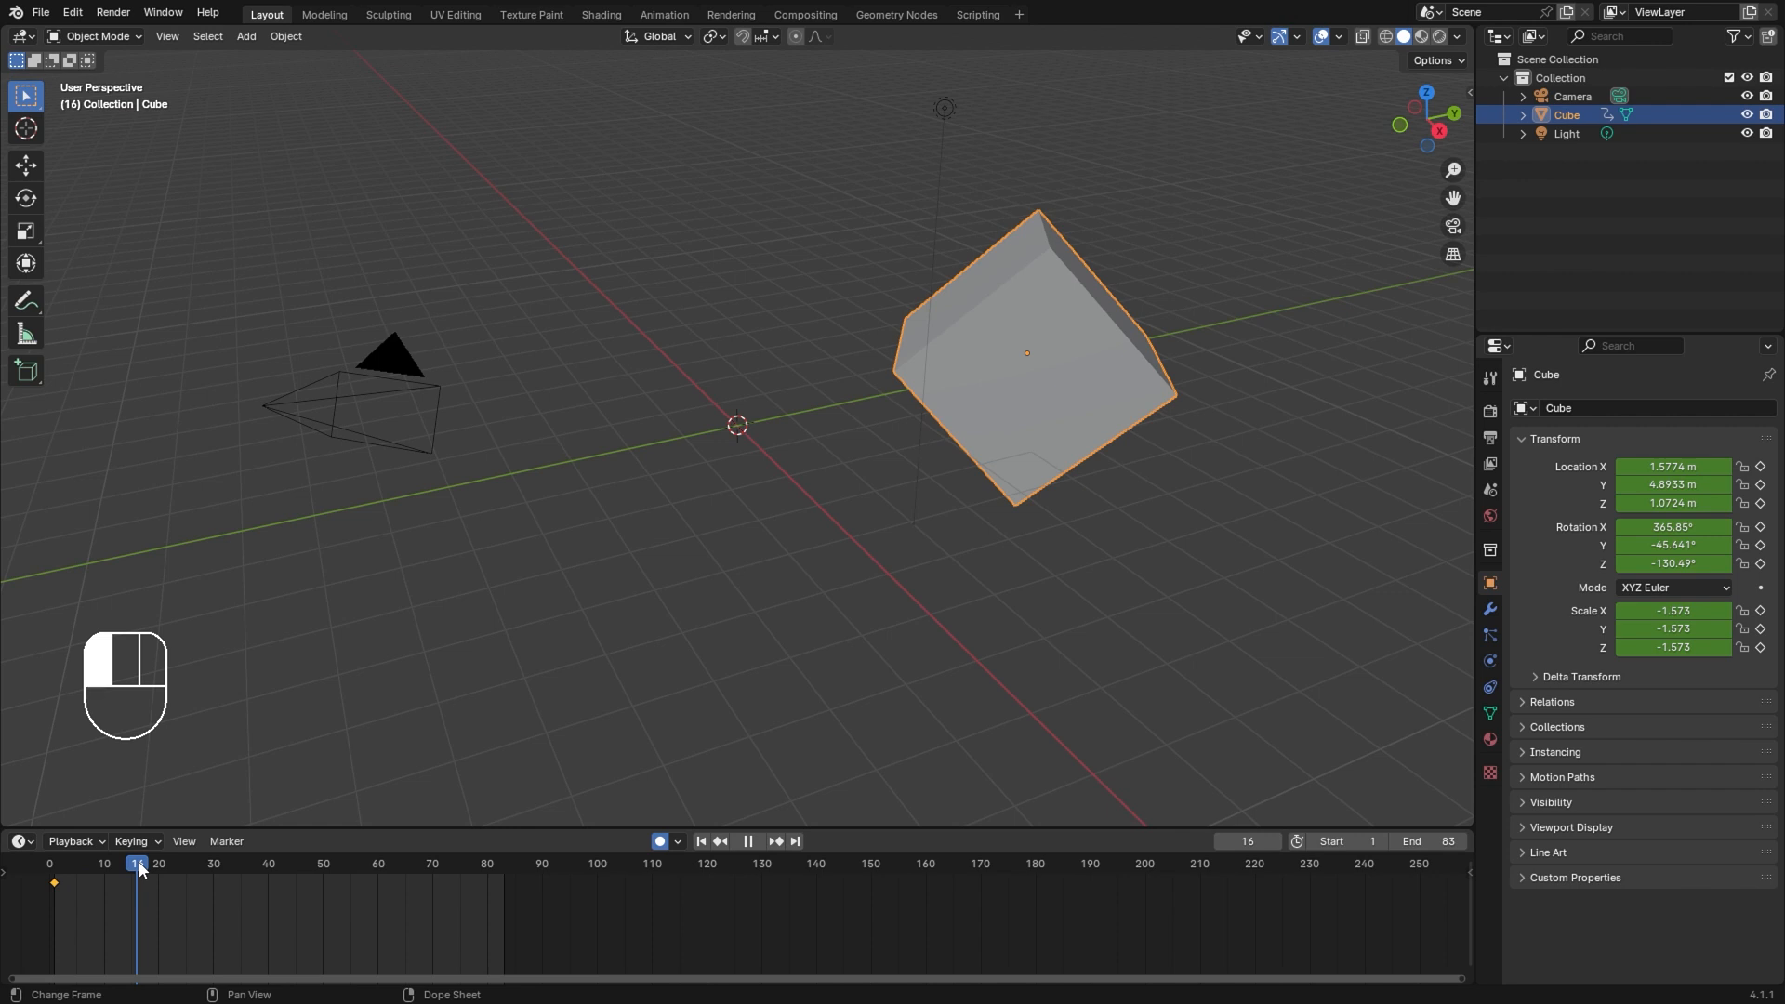
key(g)
key(r)
click(727, 471)
Step: At frame 31, auto-key the cube moved to about X 1.48 m, Y 6.81 m, Z 2.8 m and rotated to about 388°, 45°, -67°
click(204, 867)
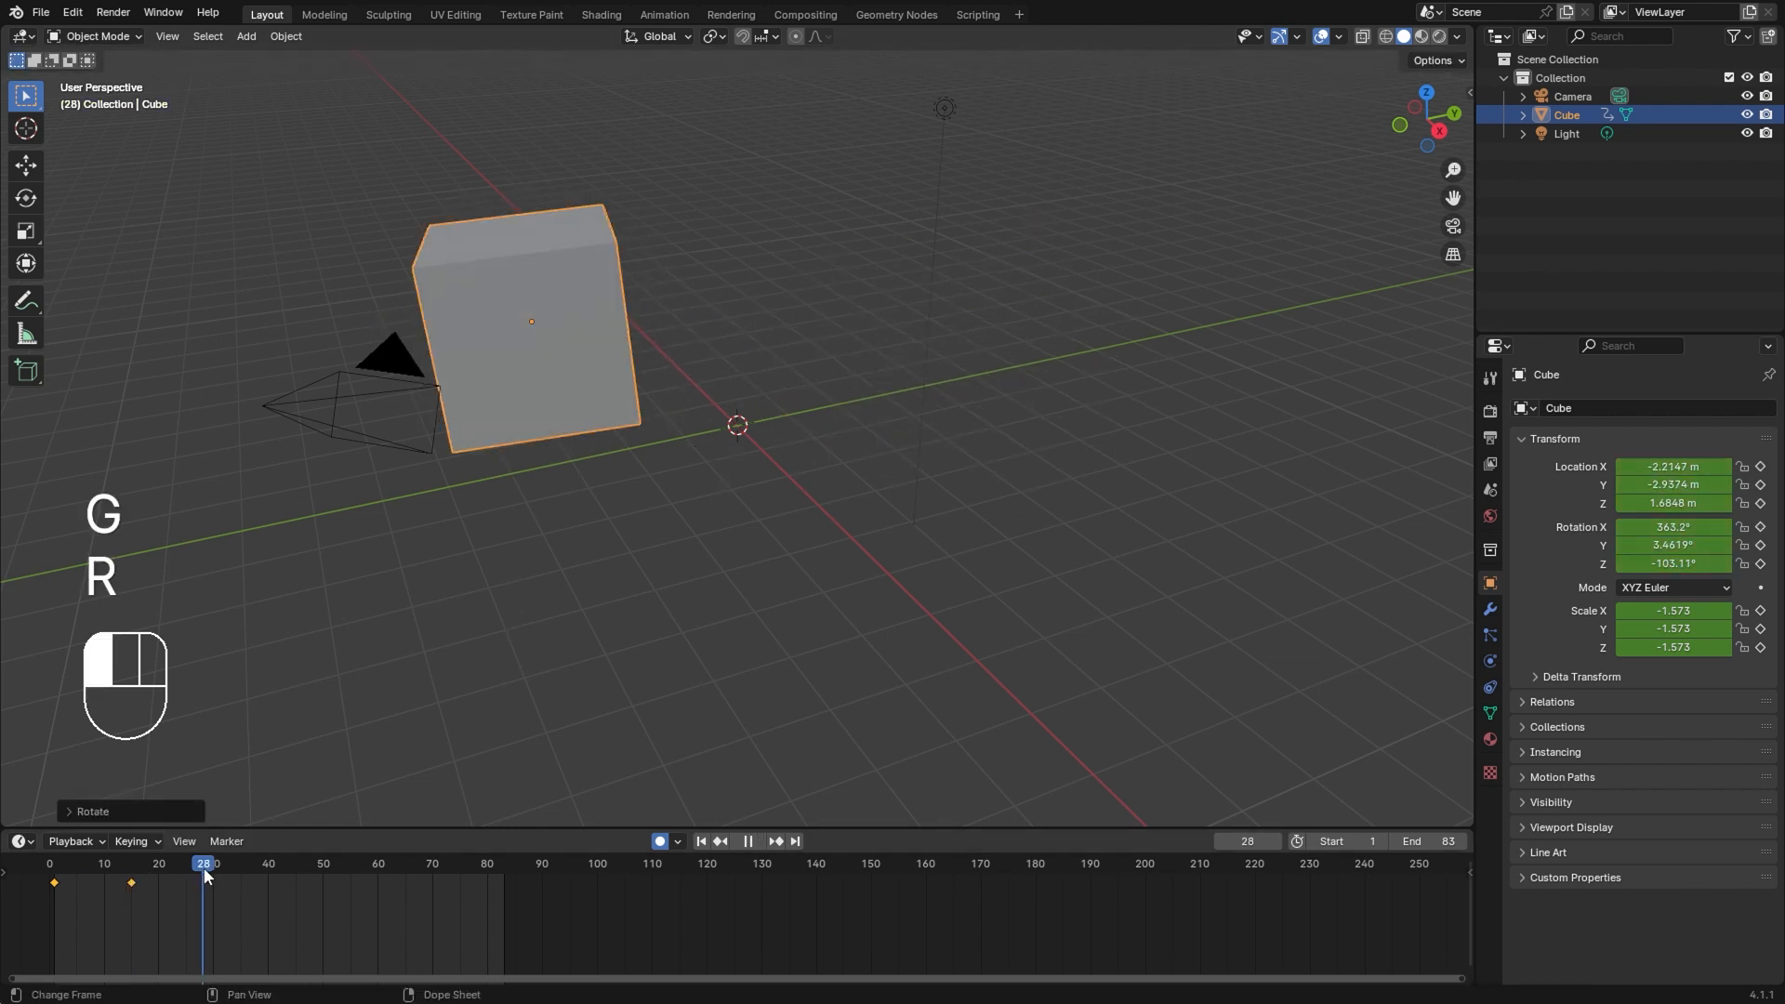
drag(204, 868, 219, 868)
key(g)
key(r)
click(1353, 447)
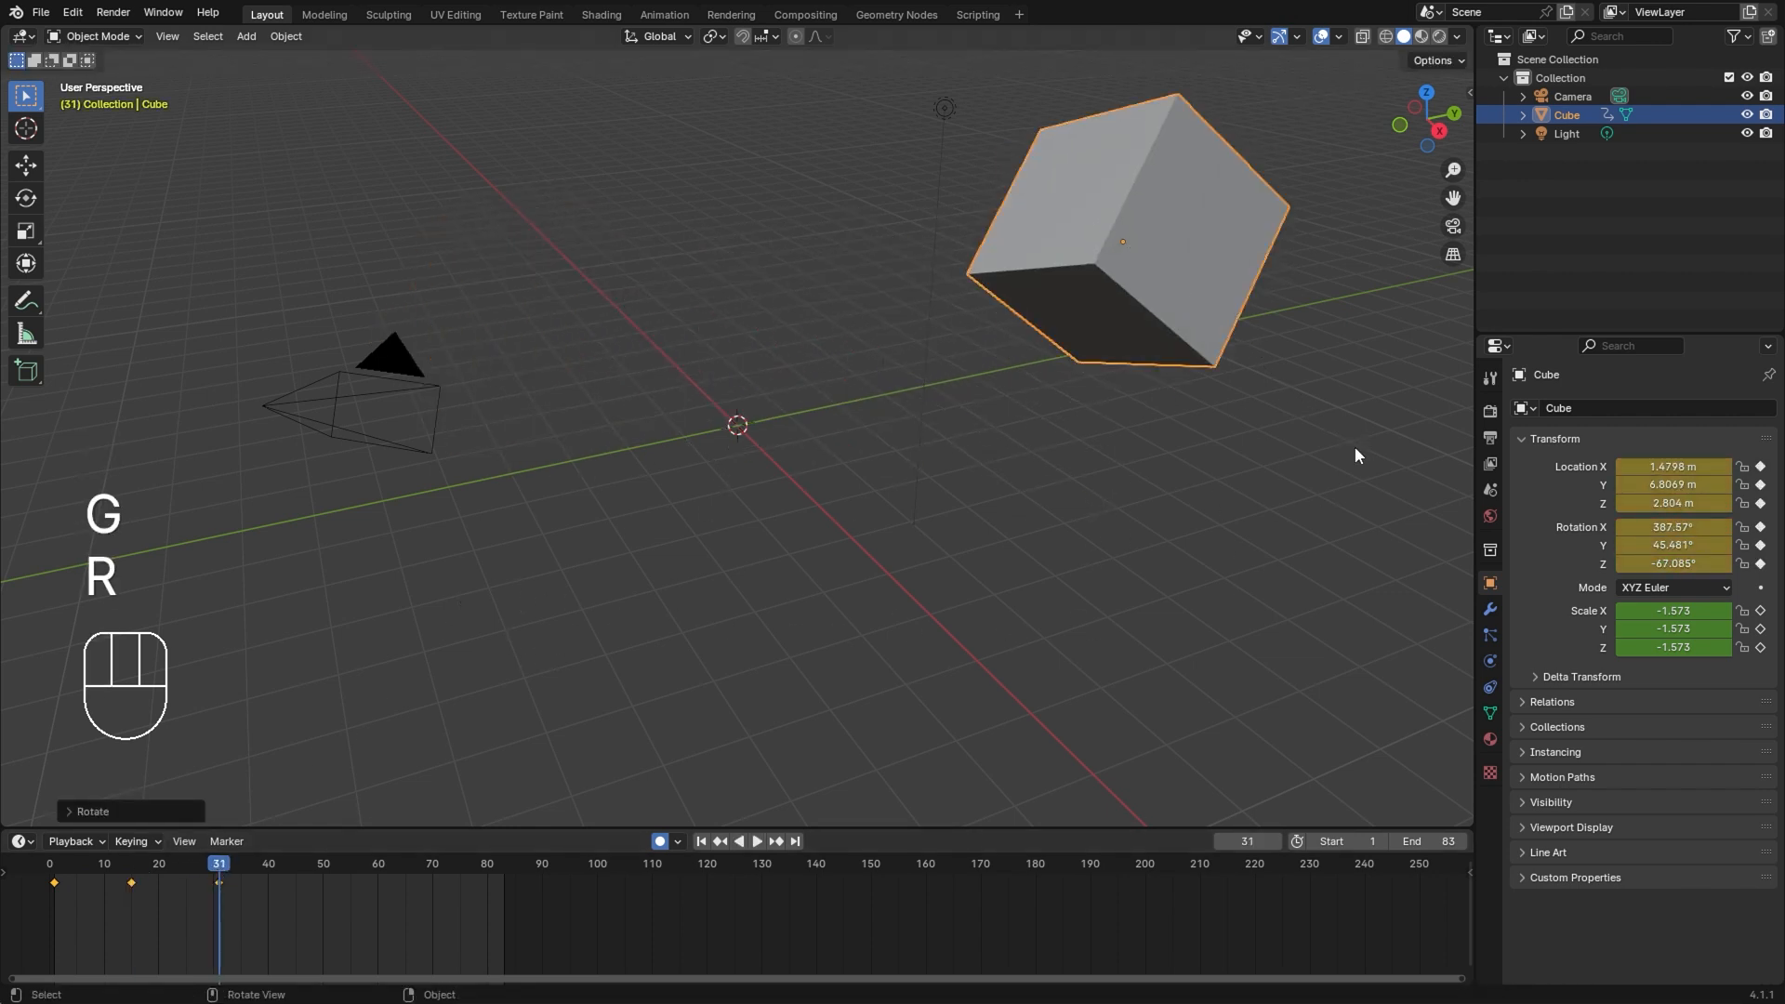
Step: Play the animation to review the cube's auto-keyed motion
key(space)
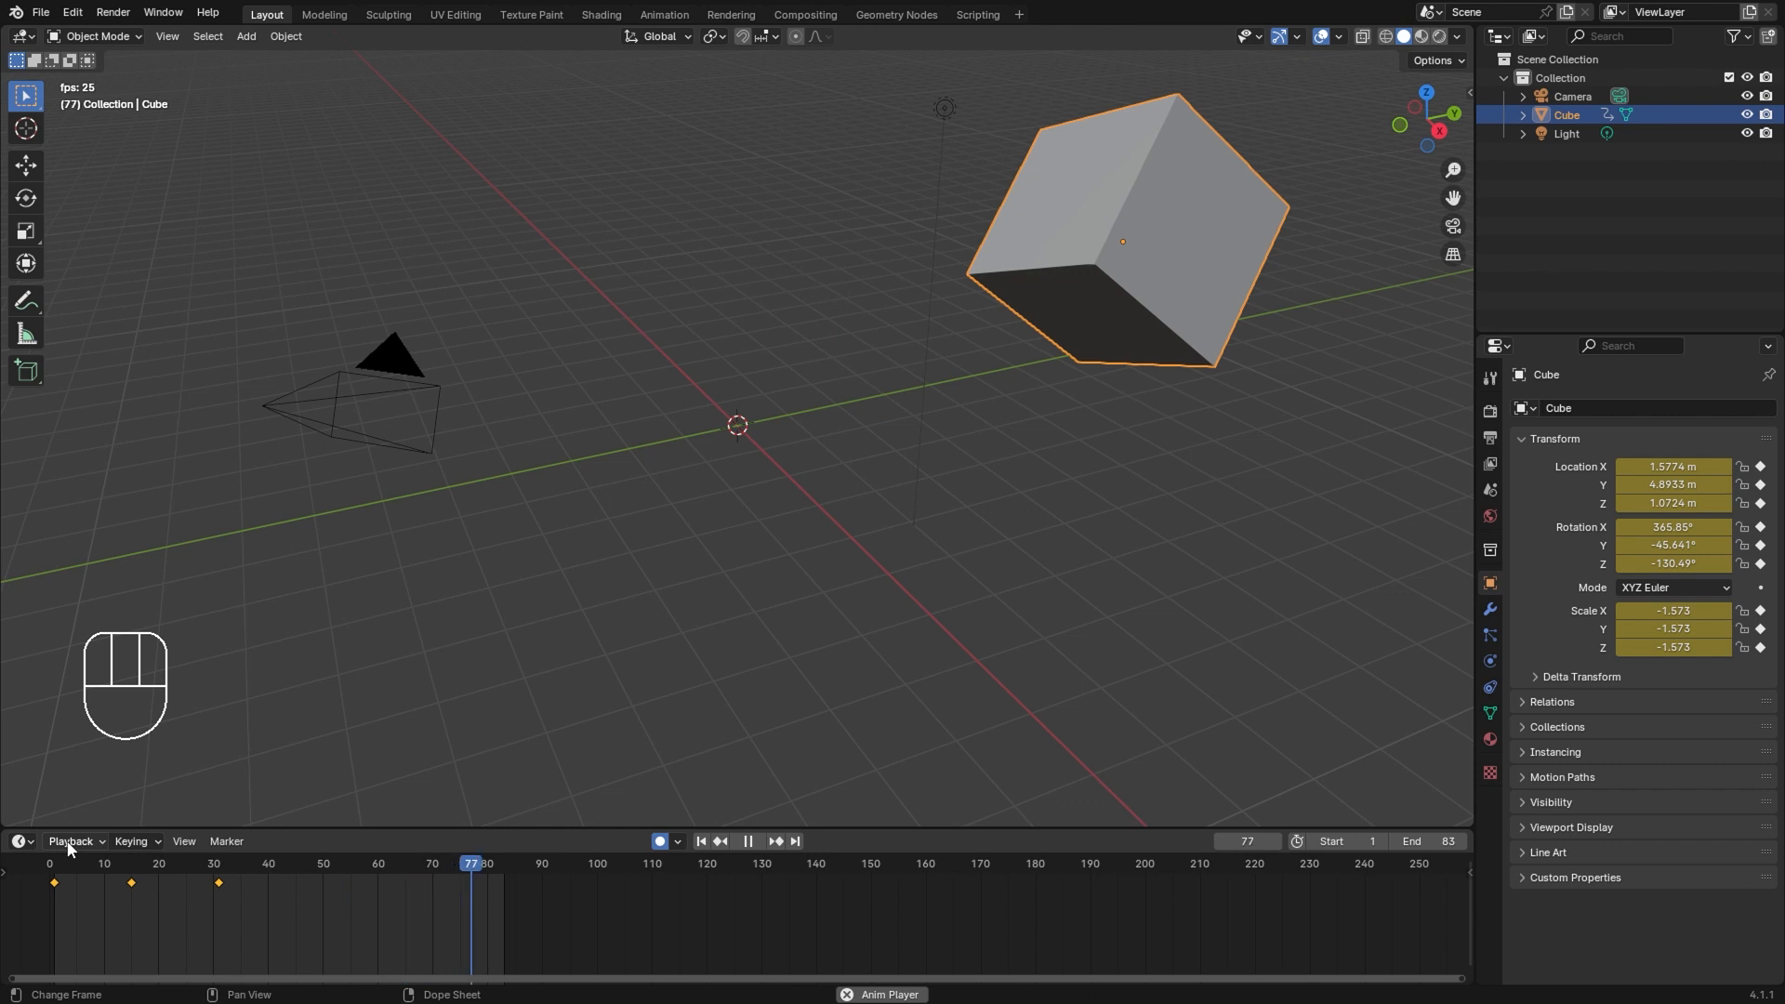